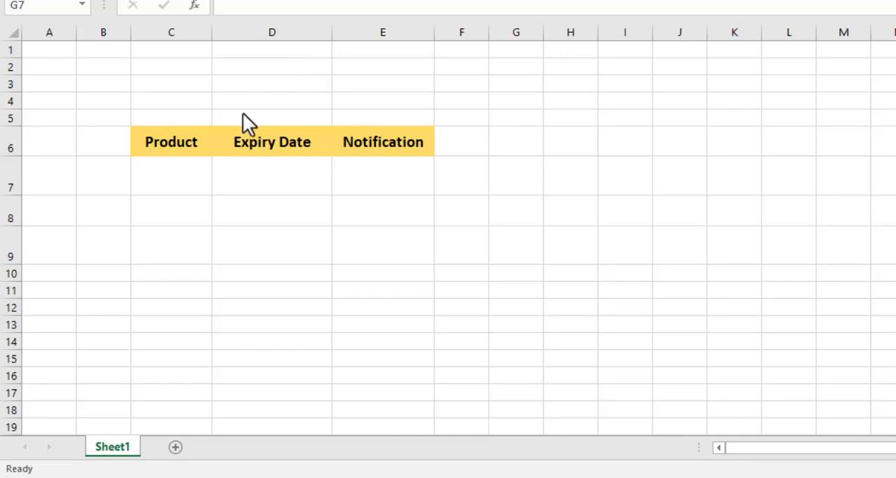
Enter Milk, Lays and Pepsi in cells C7 to C9 of the Product column.
left_click(172, 169)
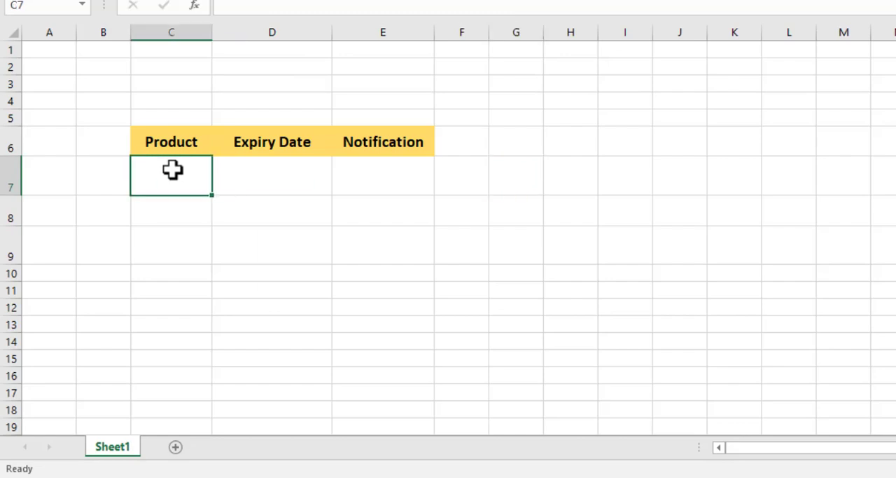
type("Milk")
left_click(166, 214)
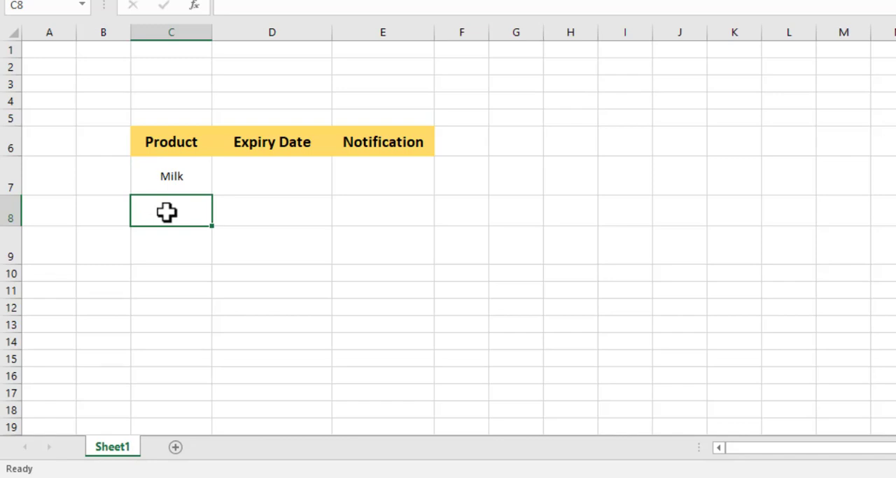
type("Lays")
left_click(167, 241)
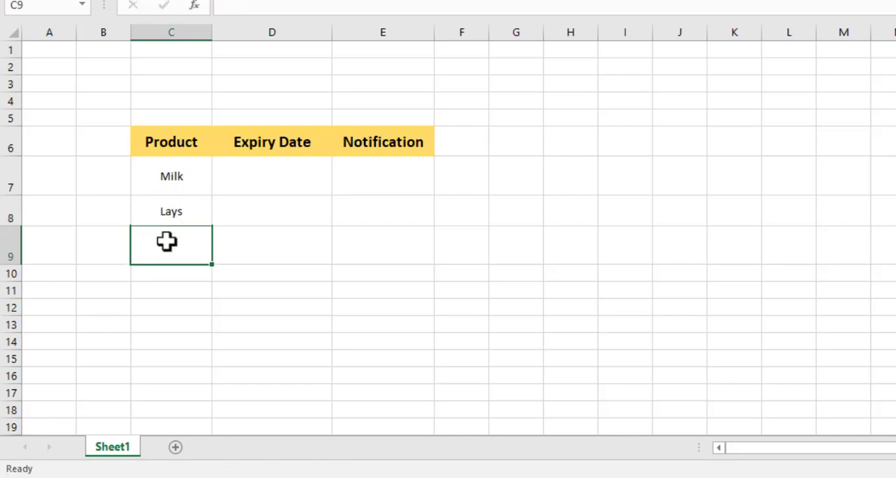
type("Pepso")
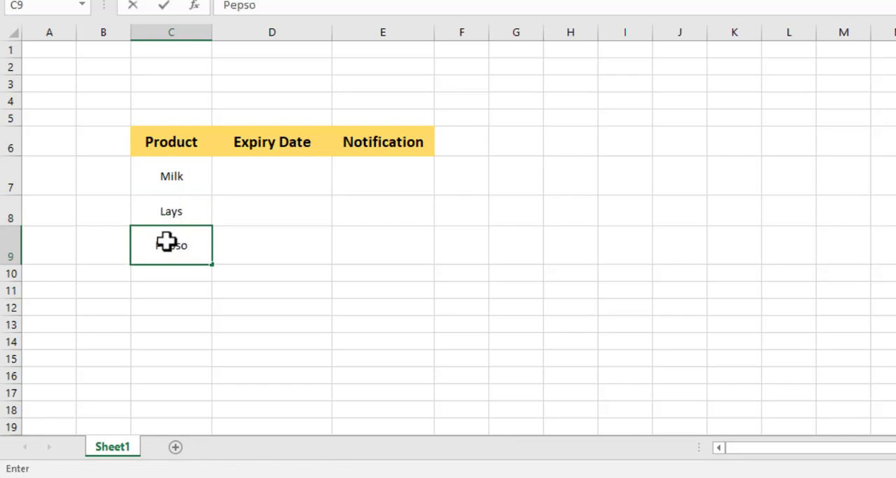
key("BackSpace")
type("i")
Enter 30-march-2023 as the expiry date for Milk in cell D7.
left_click(251, 182)
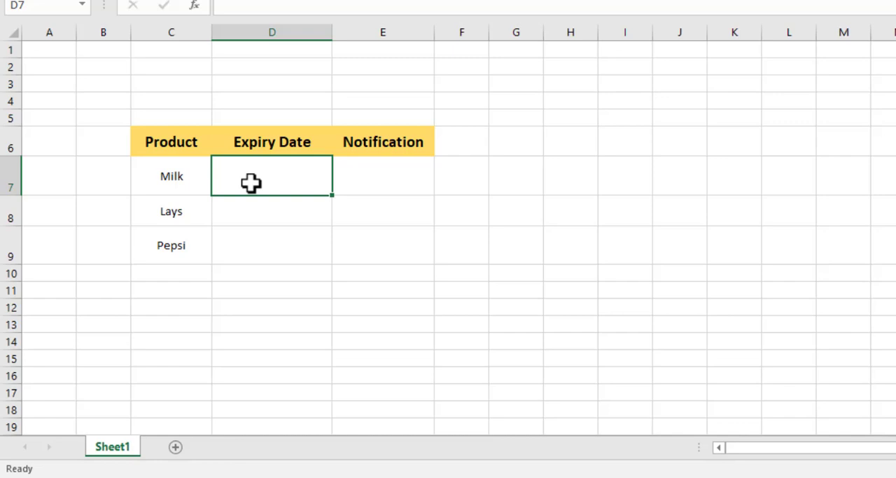
left_click(95, 145)
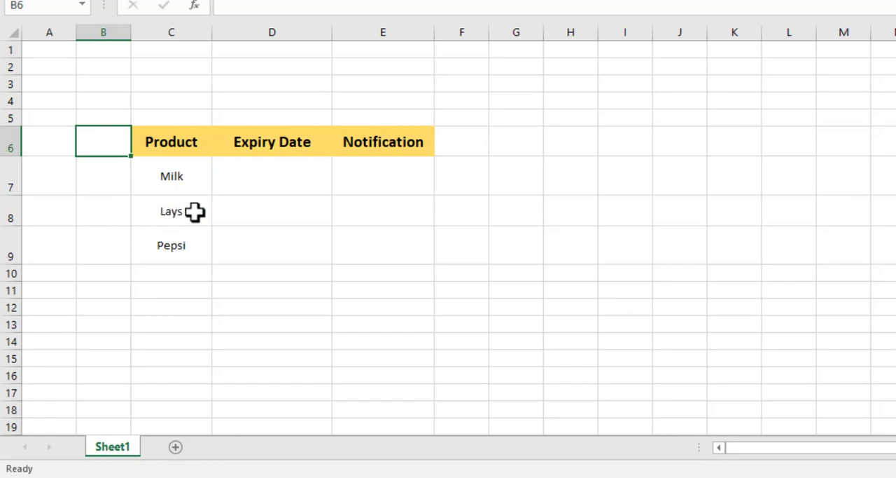
double_click(251, 181)
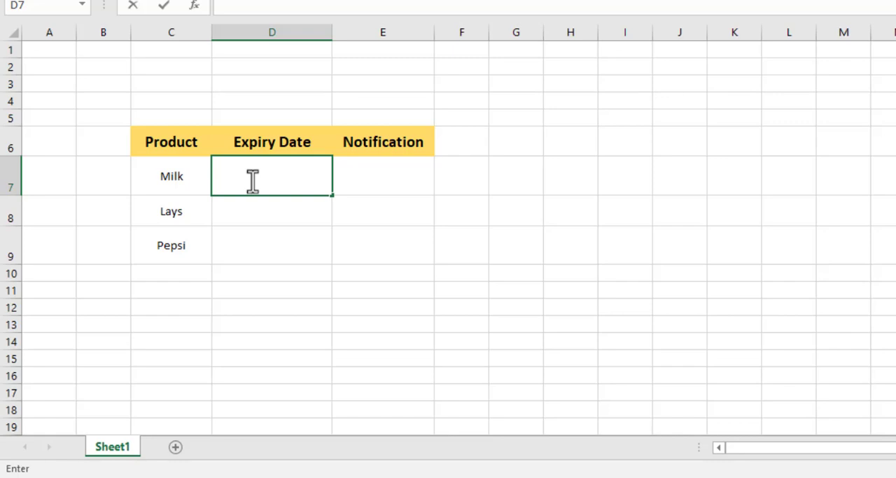
type("2")
key("BackSpace")
type("30 ma")
key("BackSpace")
key("BackSpace")
key("BackSpace")
type("-march-2")
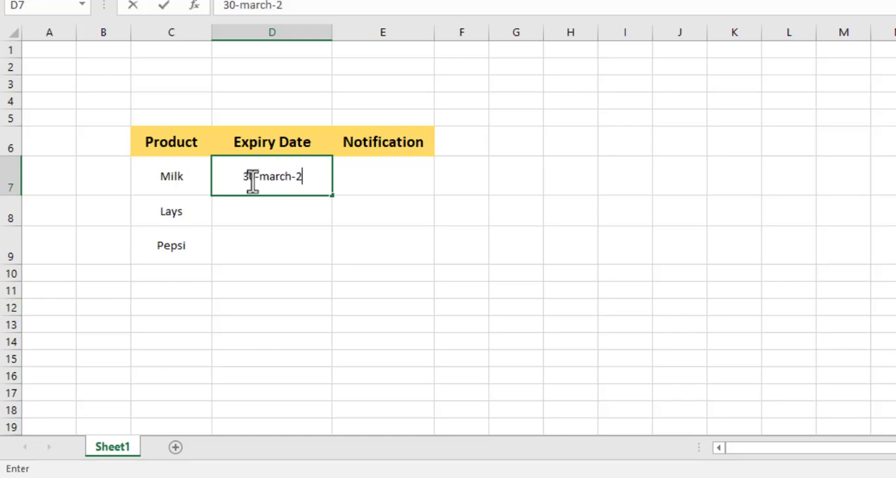
type("023")
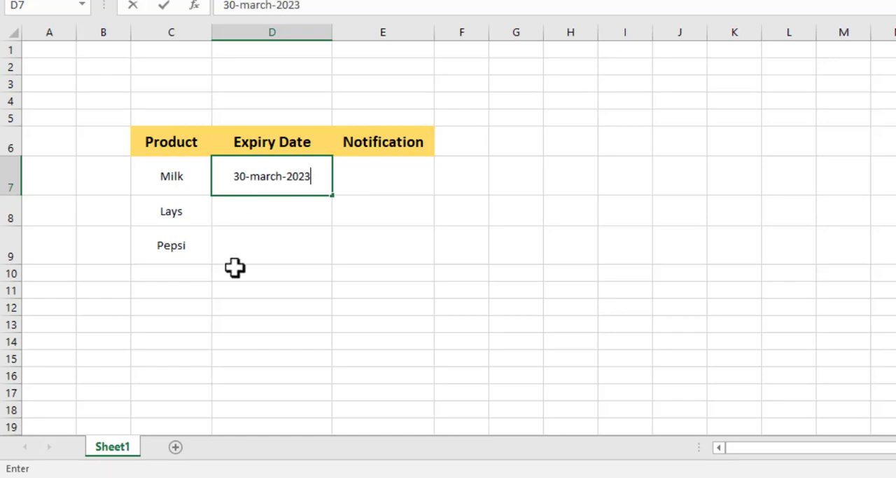
Enter 28-march-2023 as the expiry date for Lays in cell D8.
left_click(244, 218)
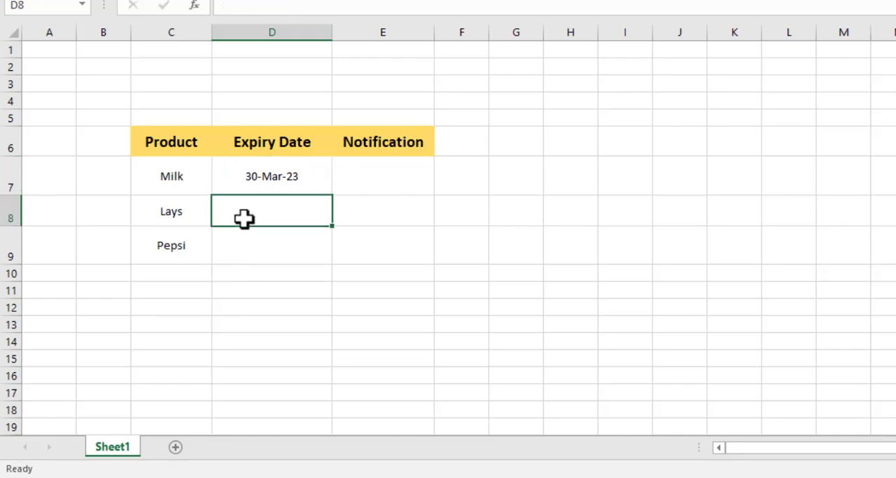
type("28-ma")
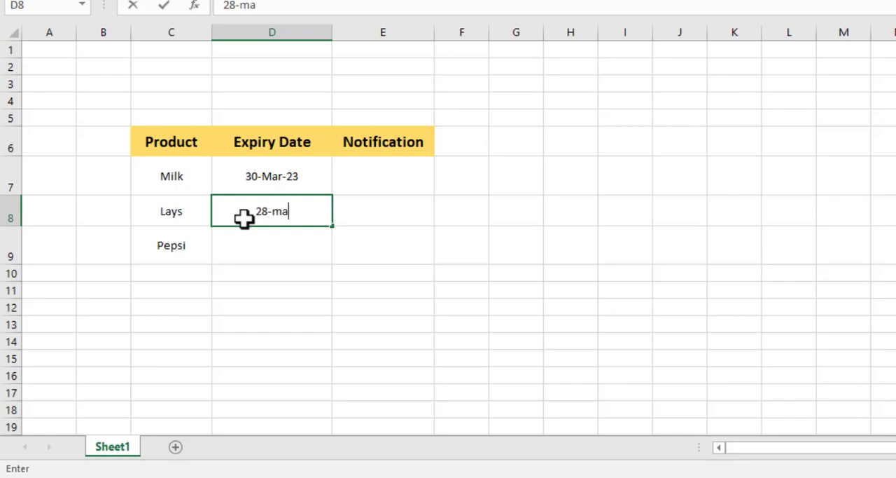
type("rch-2023")
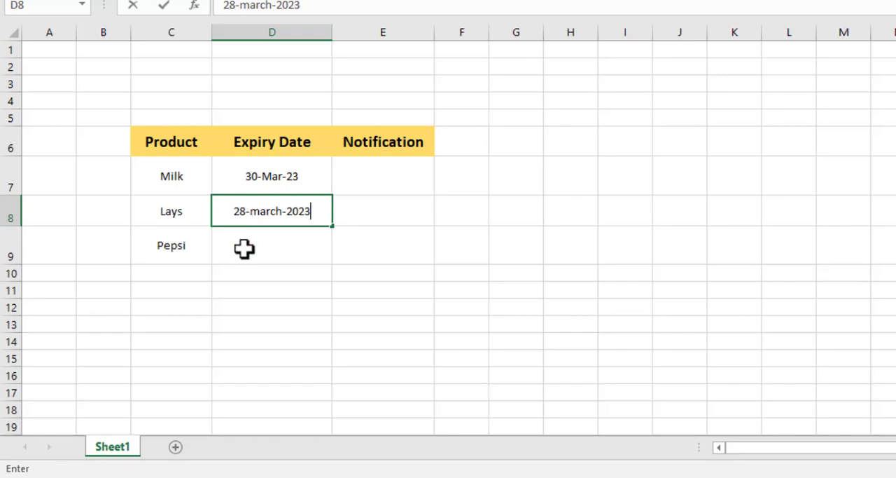
Enter 4-april-2023 as the expiry date for Pepsi in cell D9.
left_click(245, 248)
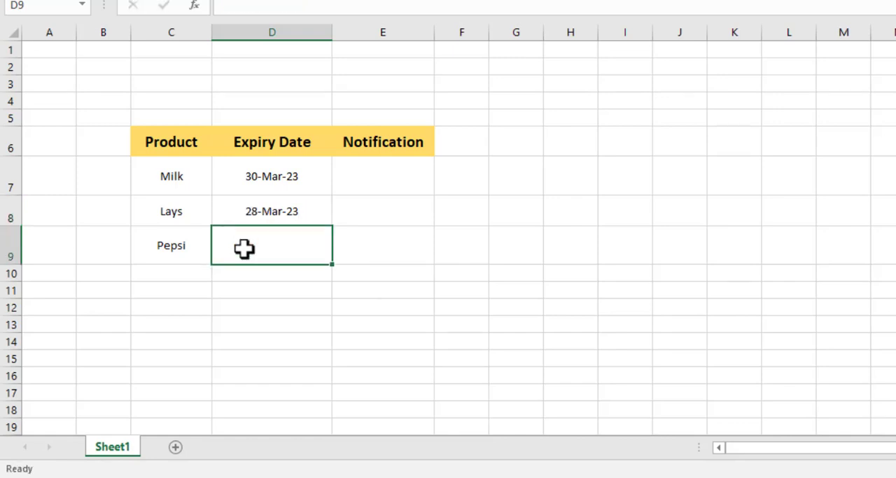
type("4-apro")
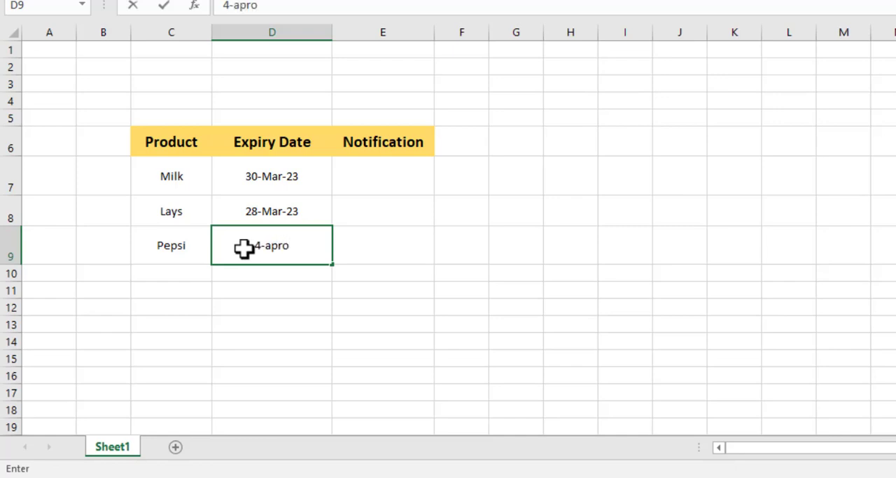
key("BackSpace")
type("il-2023")
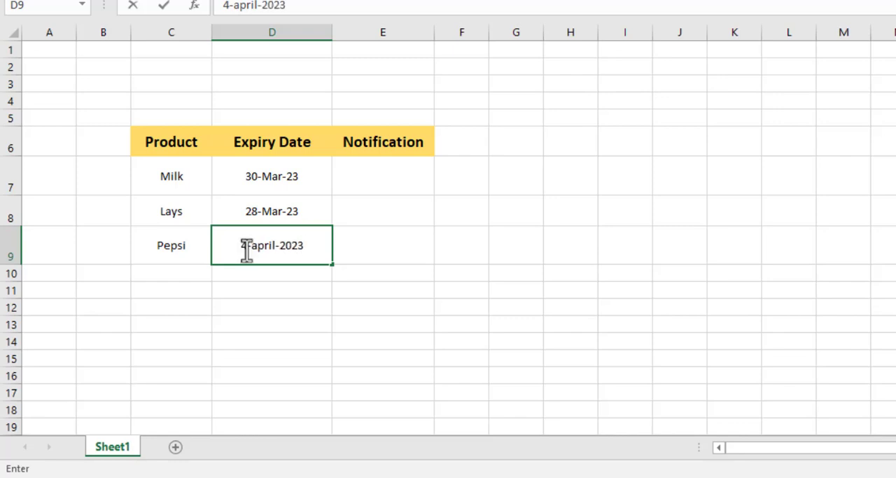
Start an IF formula in Milk's Notification cell E7 with the logical test D7<=today().
left_click(358, 179)
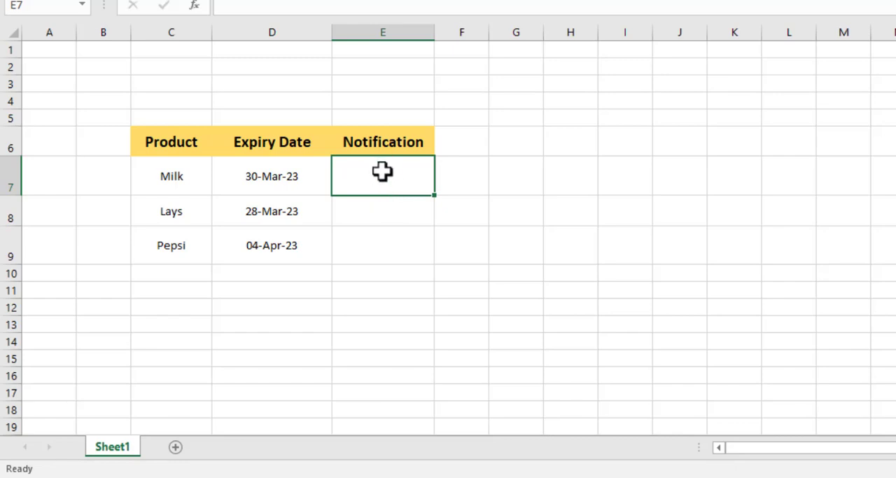
type("=")
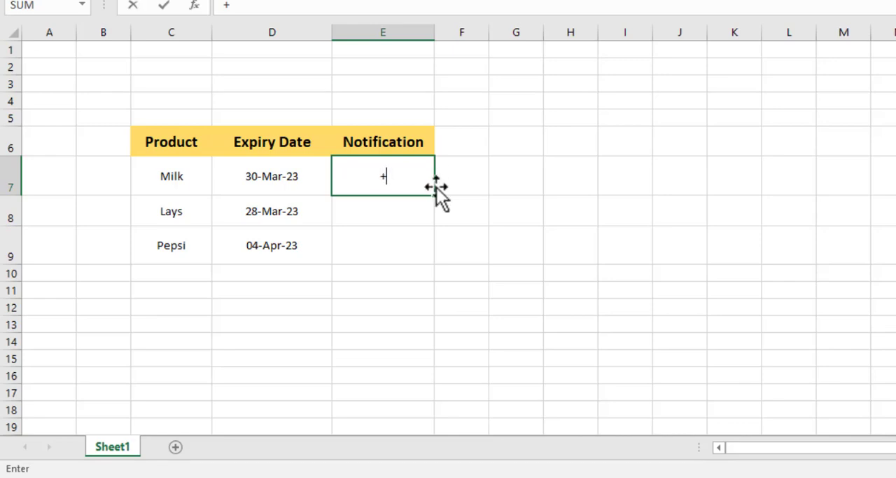
key("BackSpace")
type("=if")
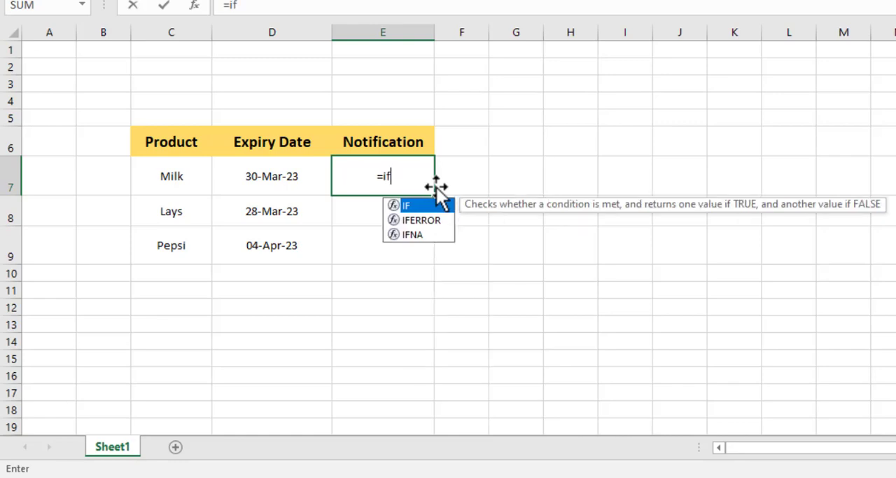
type("(")
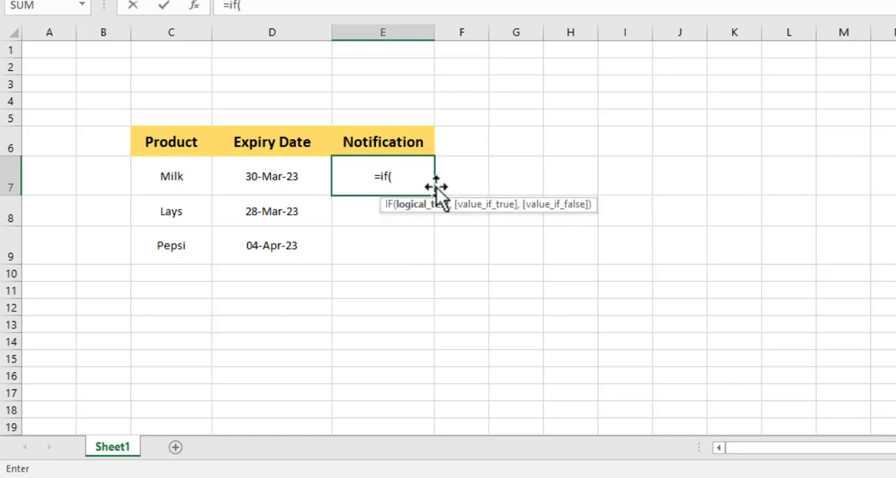
left_click(297, 167)
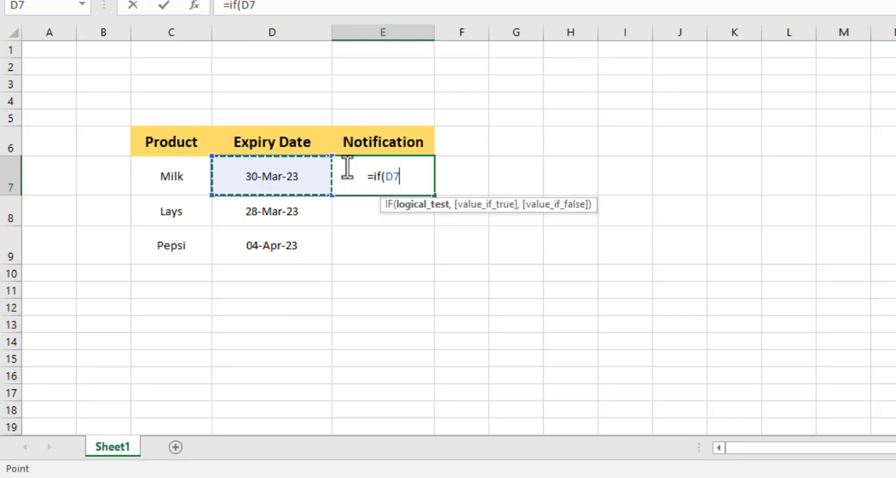
type("<")
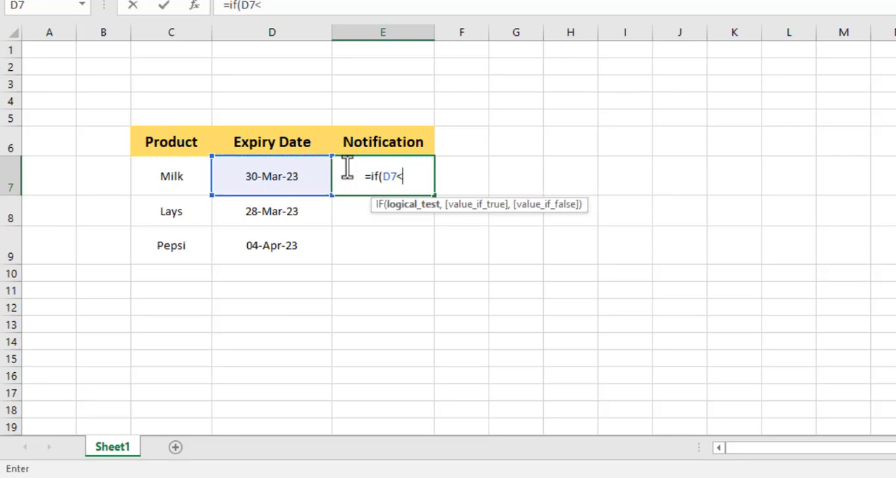
type("=")
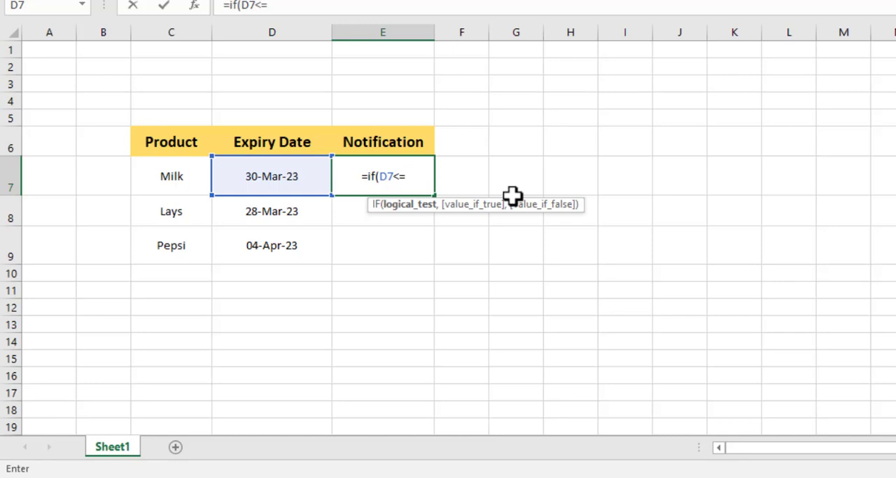
type("today")
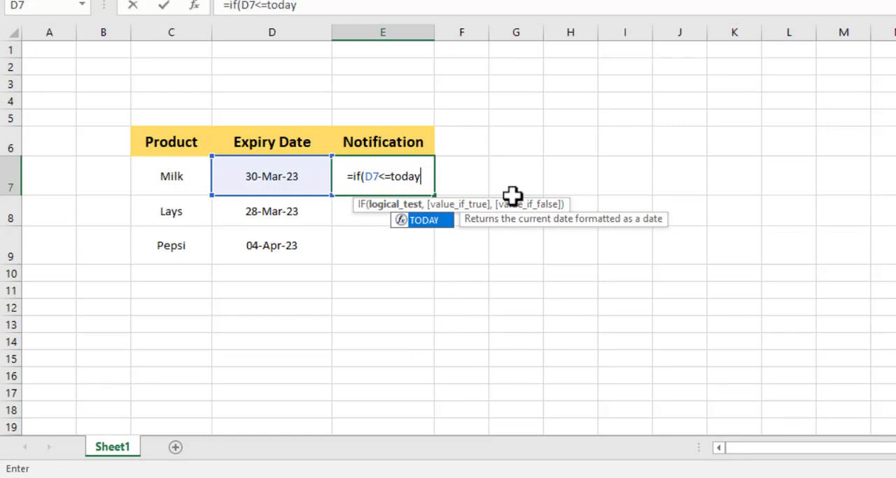
type("(")
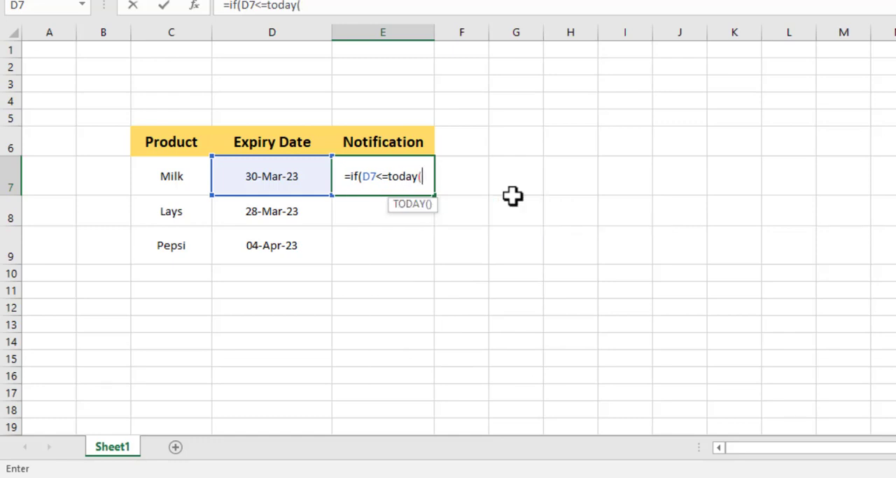
type(")")
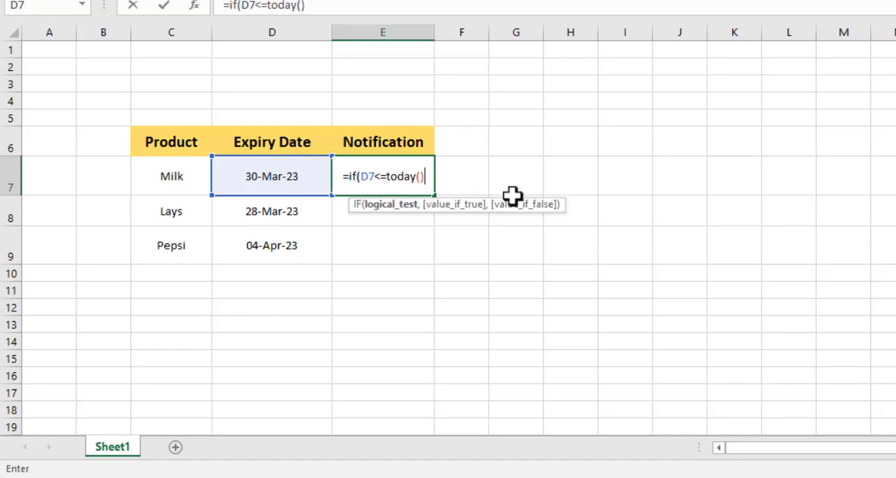
type(",")
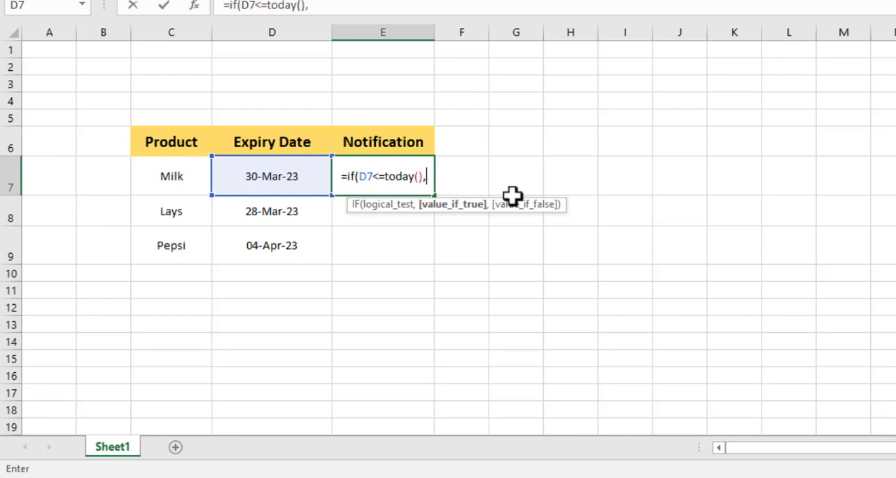
Complete the IF formula in E7 with "Expired" as the value if true and an empty string "" if false.
type("@")
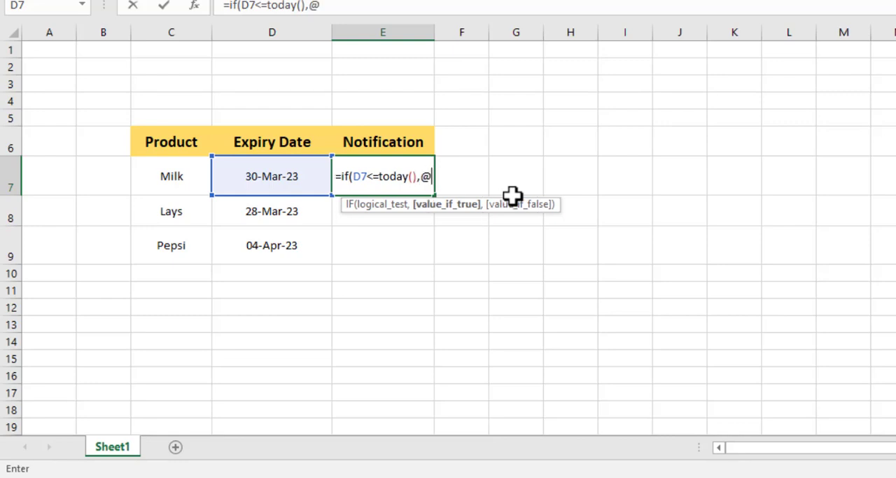
key("BackSpace")
type("\"")
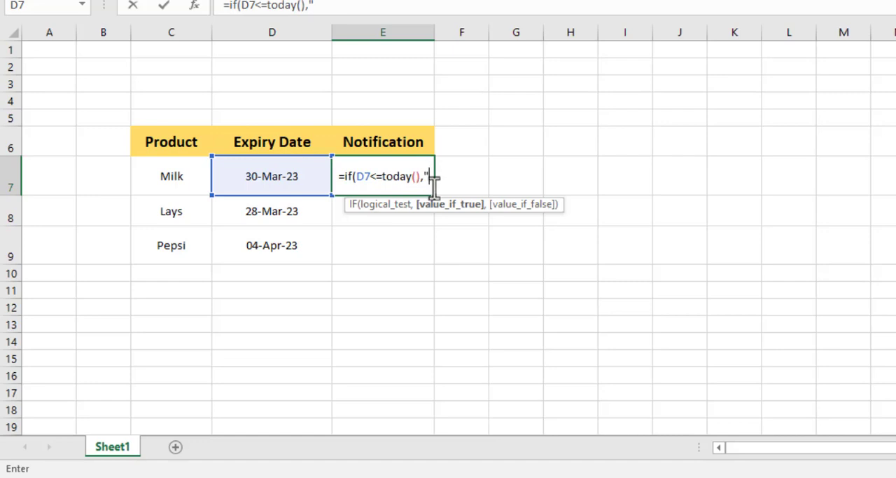
type("Exp")
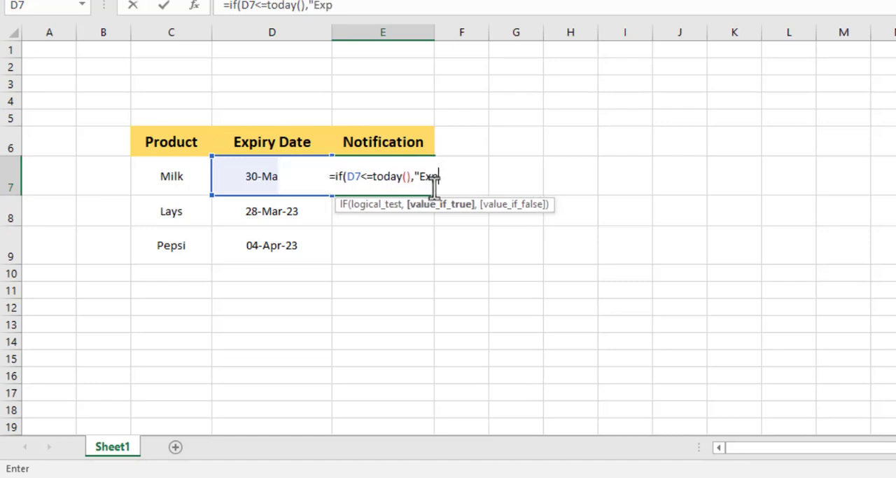
type("ire")
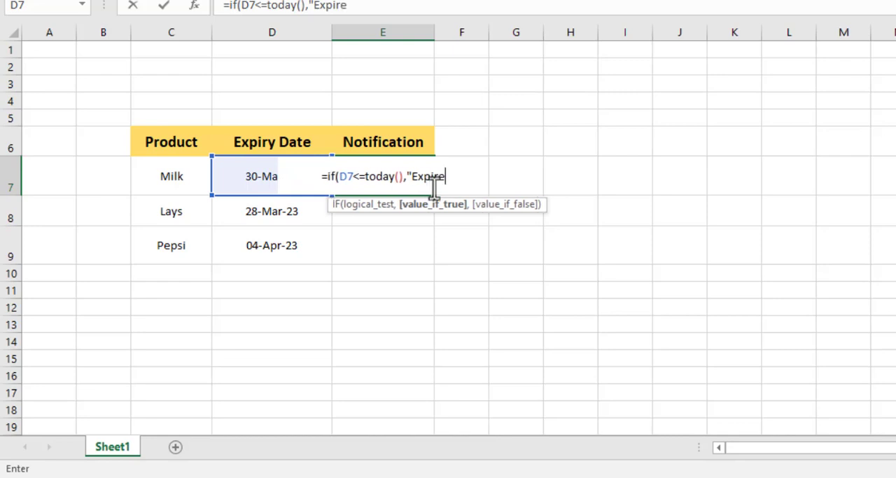
type("d")
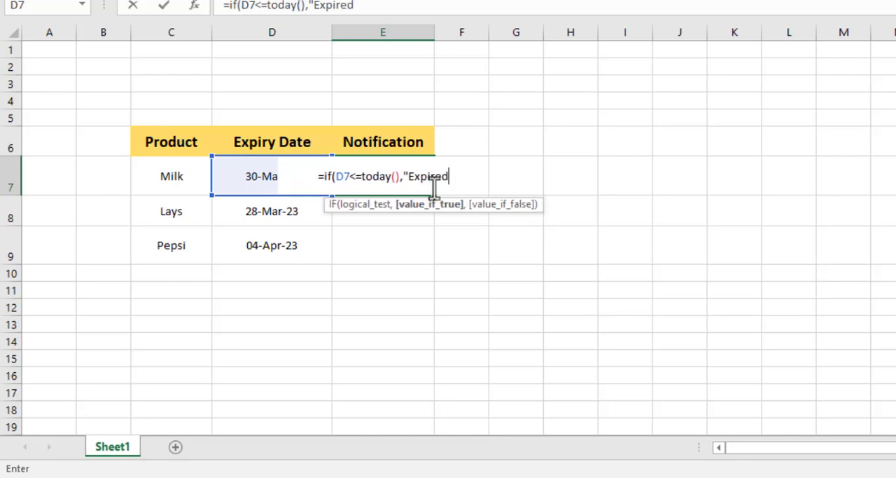
type("\"")
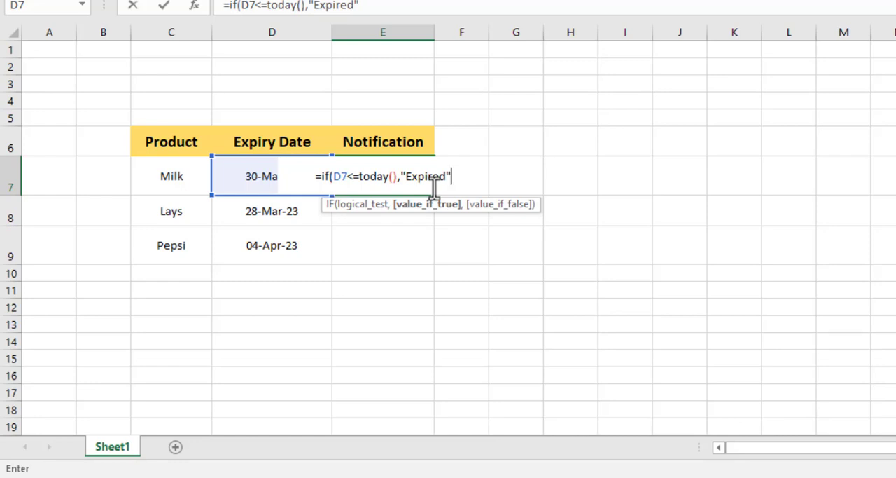
type(",")
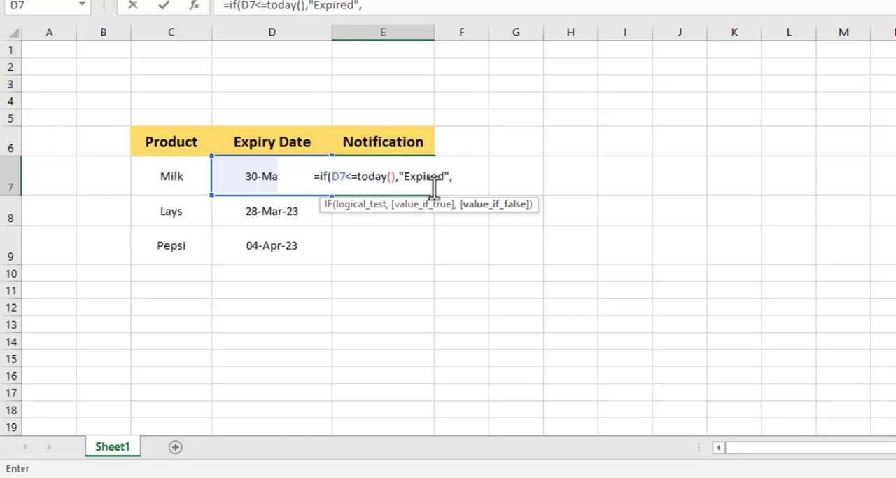
type("\"\"")
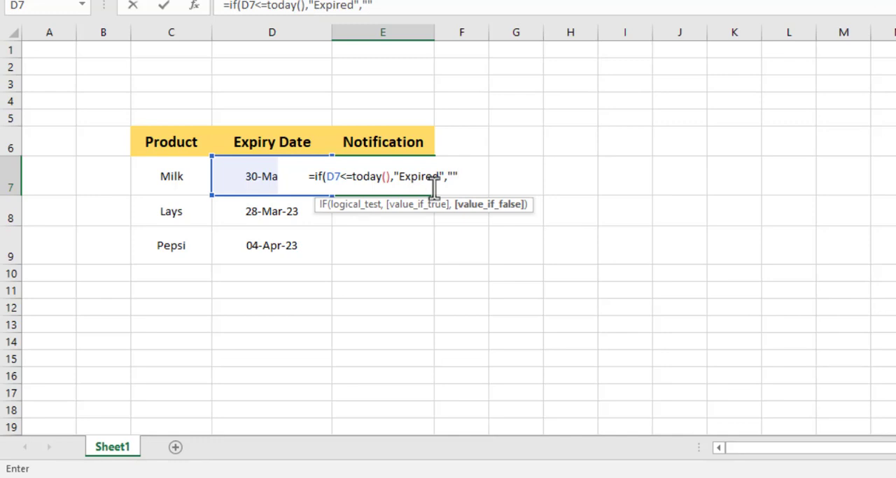
type(")")
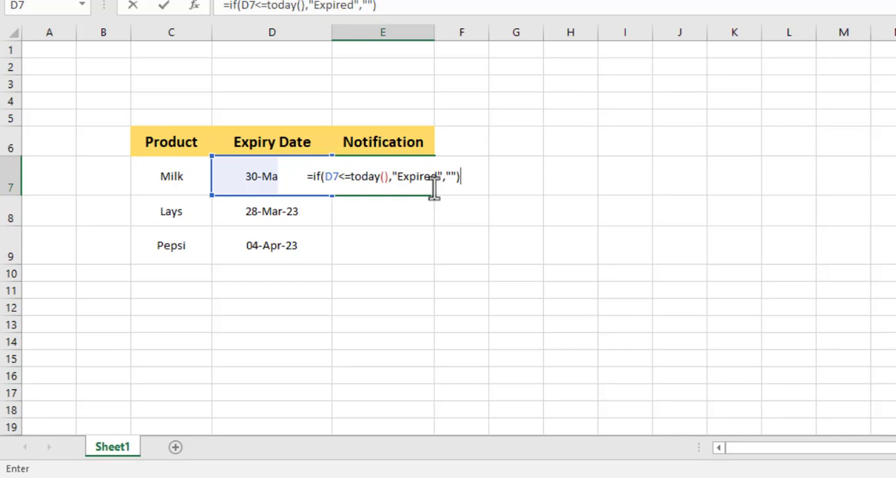
key("Return")
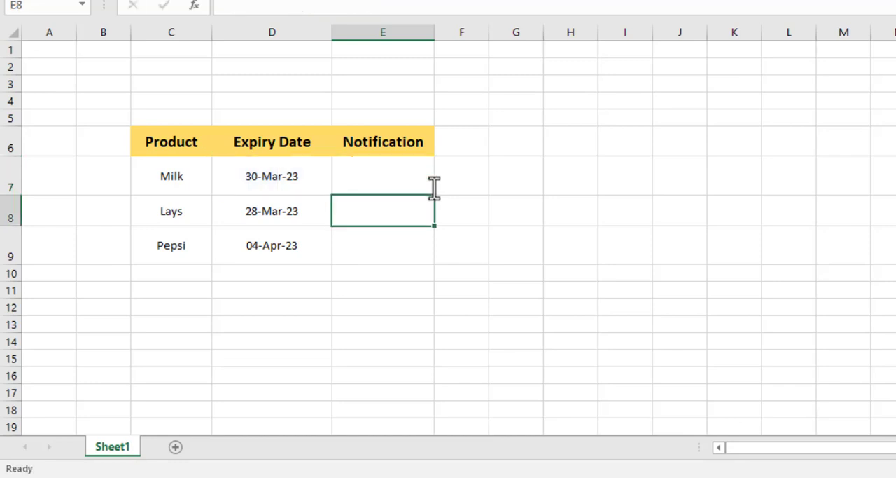
Fill the Notification formula from cell E7 down through cell E10.
left_click(363, 174)
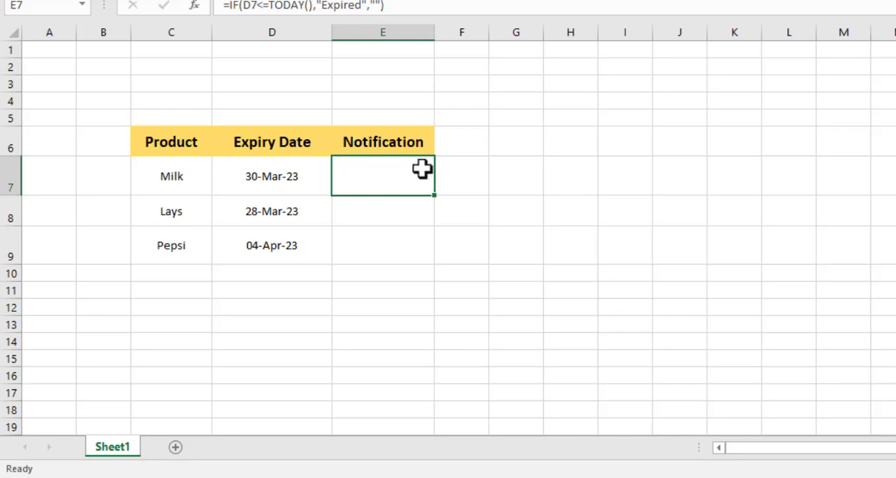
left_click_drag(434, 196, 432, 212)
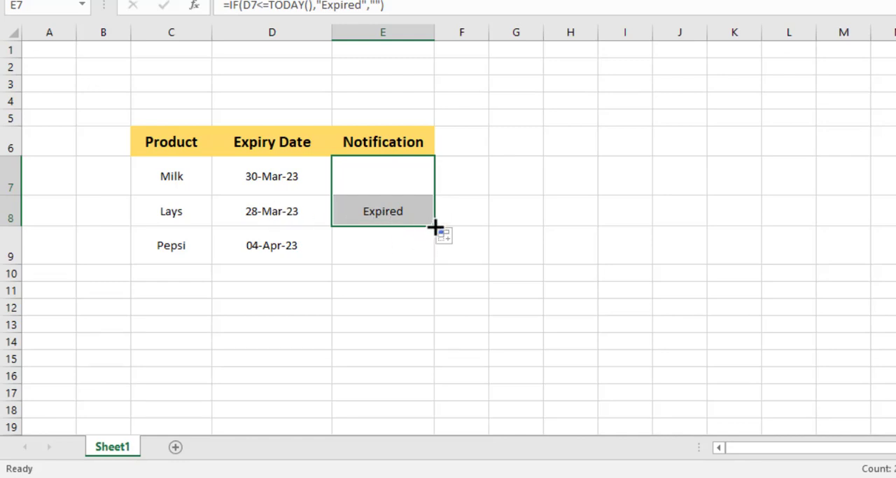
left_click_drag(434, 227, 429, 252)
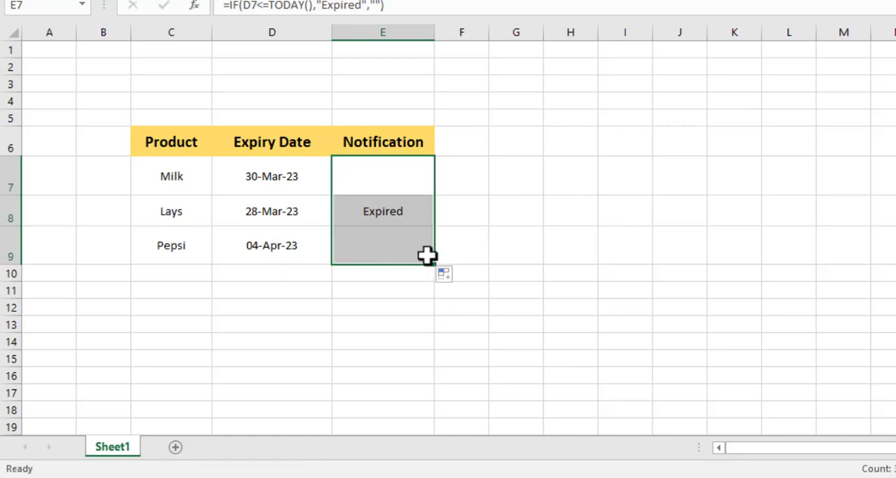
left_click_drag(434, 264, 434, 281)
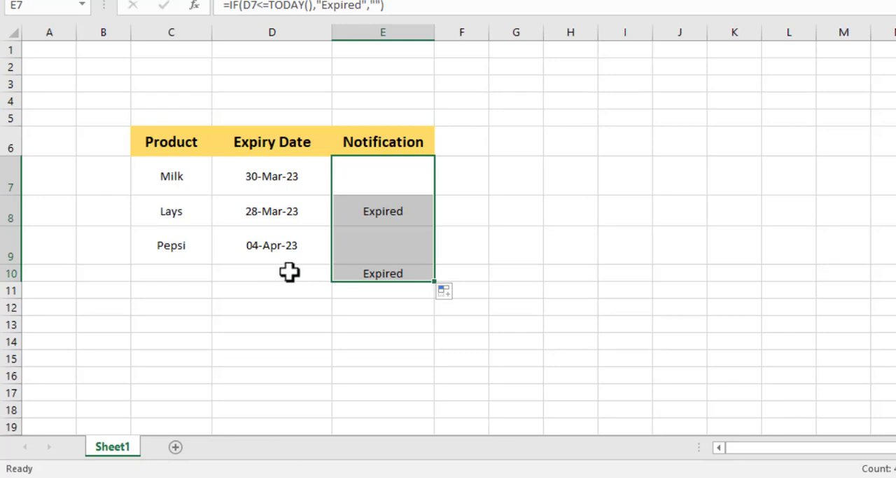
Enter 02-april-2023 as a test expiry date in cell D10 below Pepsi's date.
left_click(260, 271)
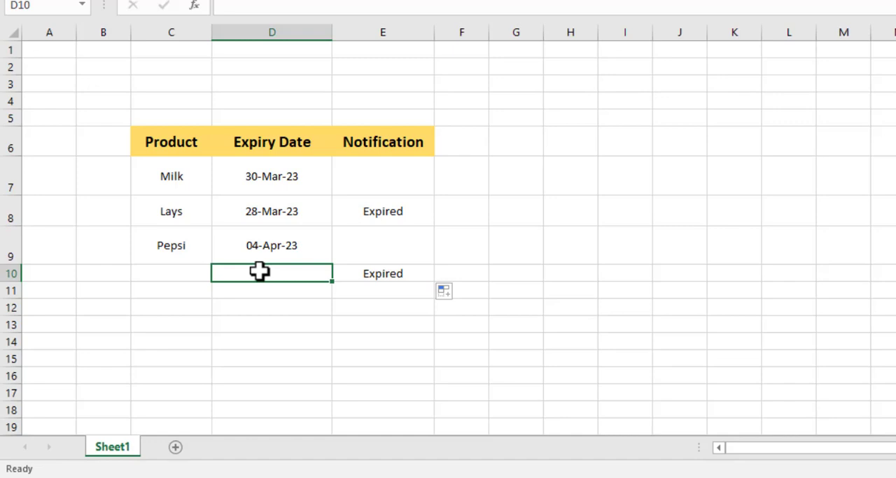
type("02")
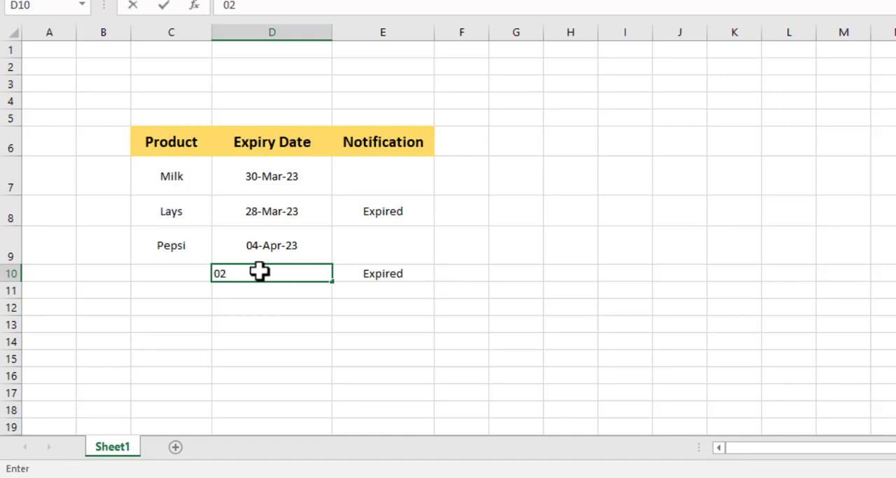
type("-april-2023")
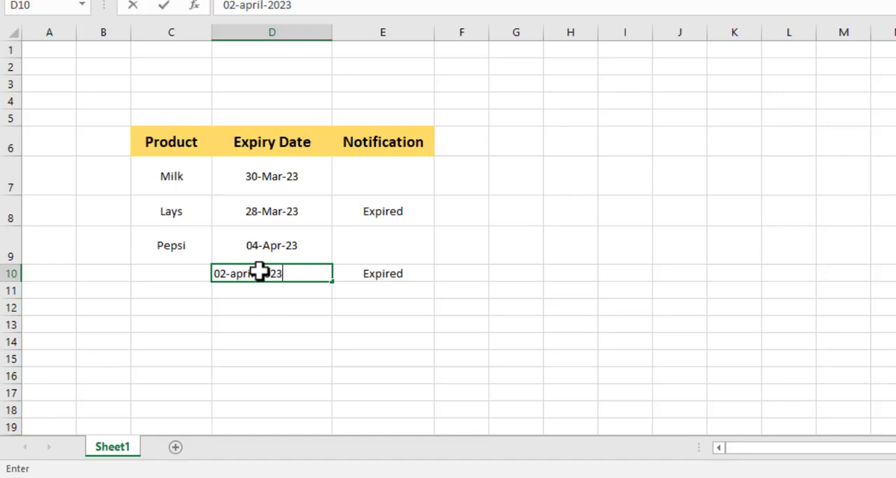
key("Return")
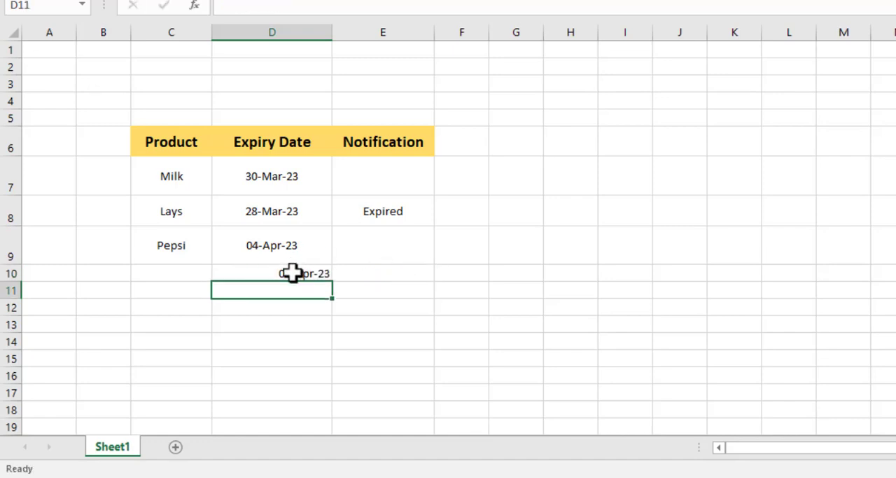
Replace the expiry date in cell D10 with 27-march-2023.
left_click(292, 273)
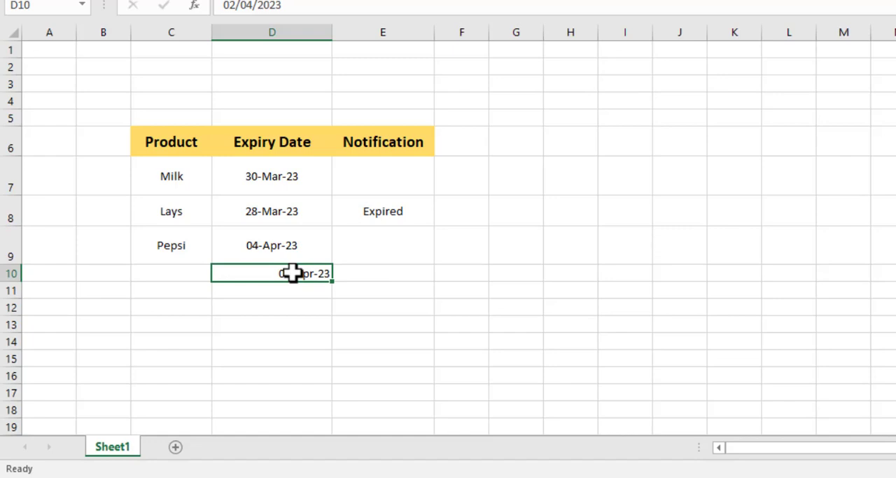
type("27-")
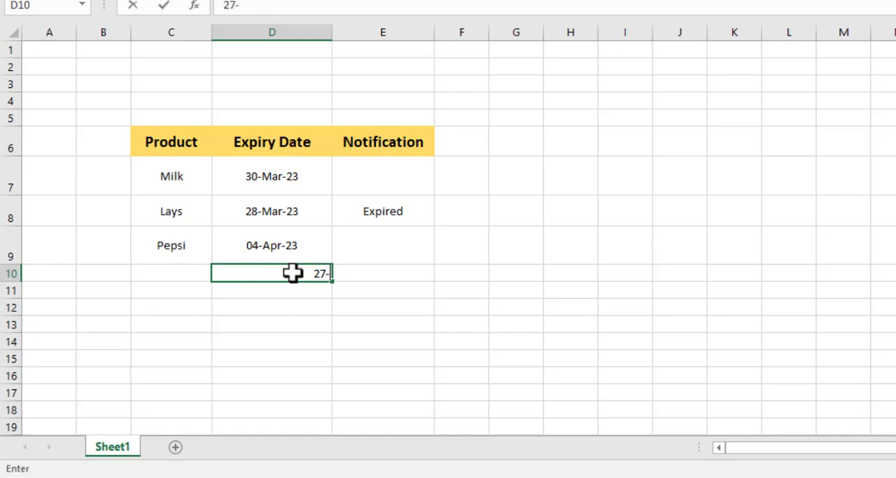
type("march-202")
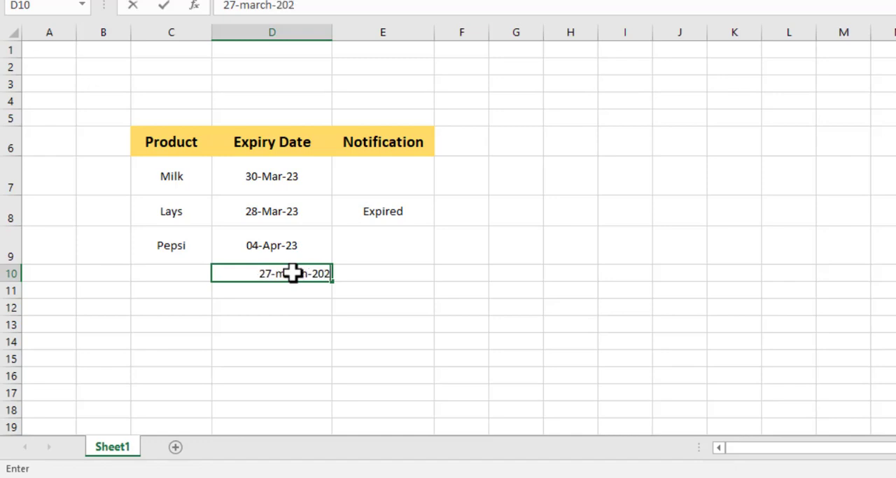
type("3")
key("Return")
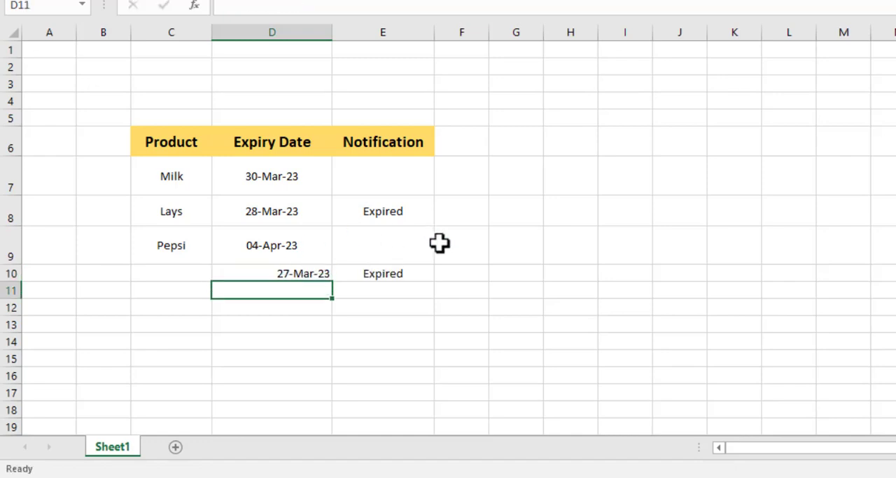
left_click(391, 209)
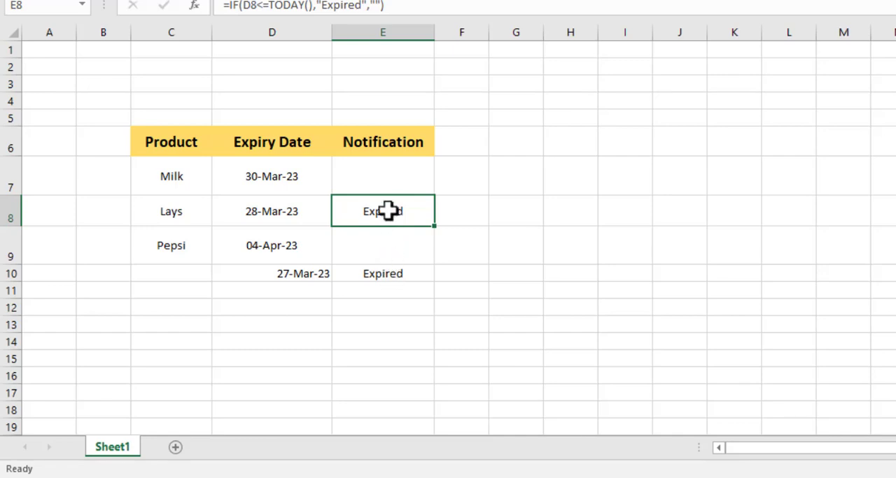
left_click_drag(387, 175, 387, 201)
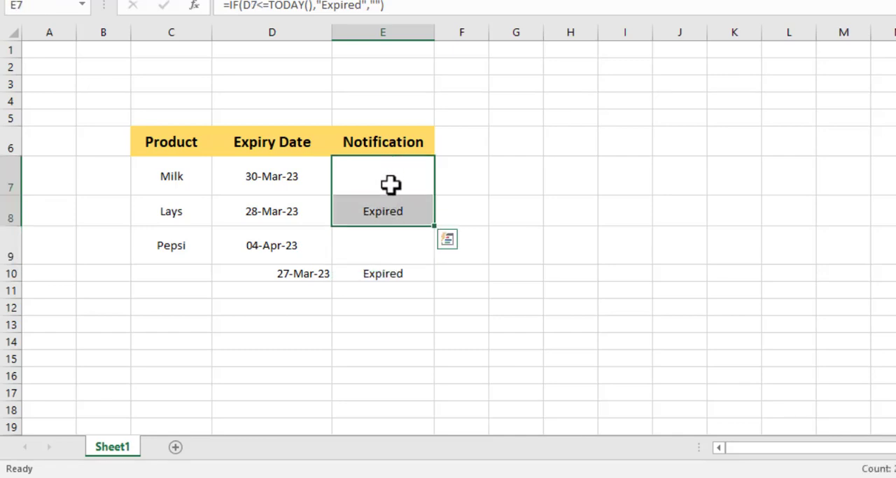
left_click(392, 184)
left_click(386, 213)
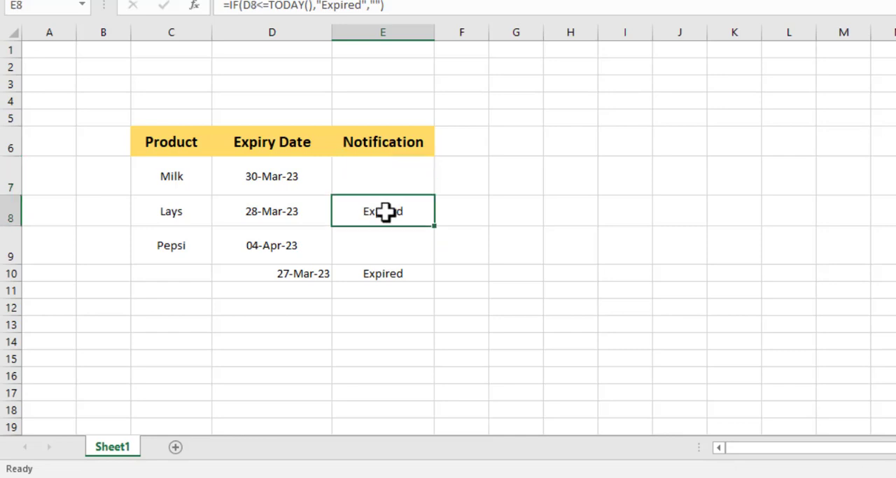
left_click(408, 168)
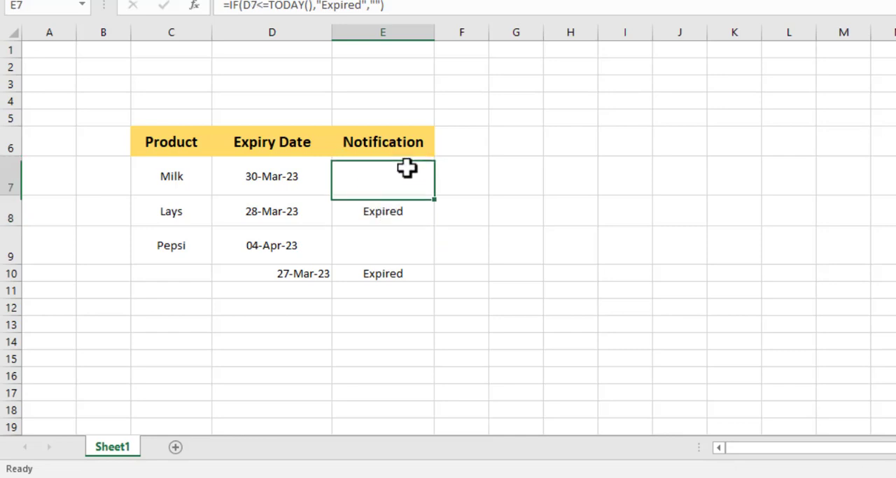
Start a Text That Contains conditional formatting rule on Lays's Notification cell E8, using cell $E$8 as the text to match.
left_click(397, 206)
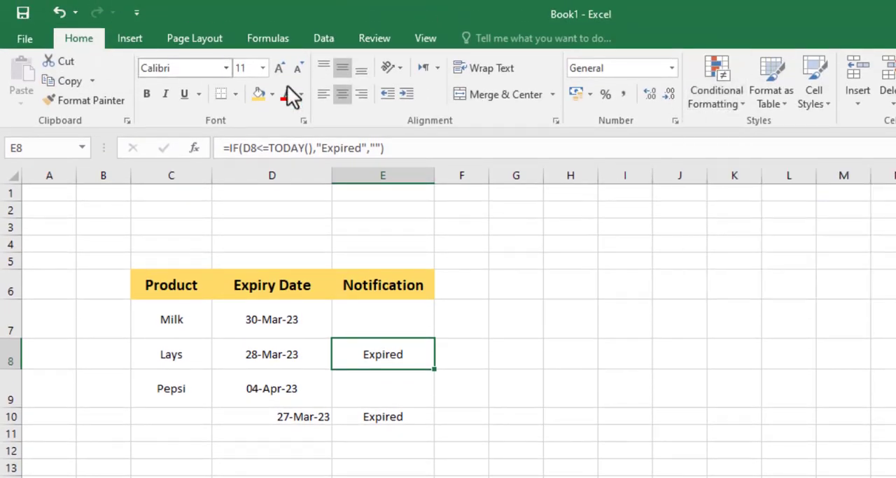
left_click(719, 90)
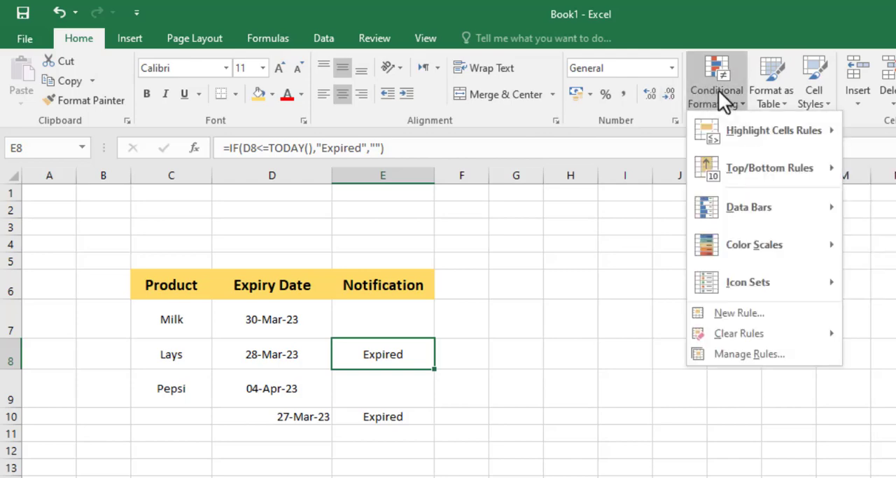
mouse_move(770, 133)
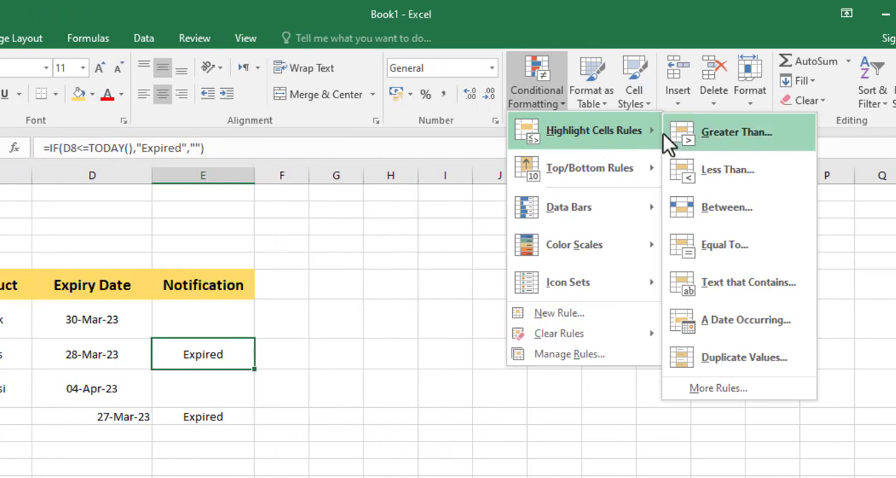
left_click(744, 287)
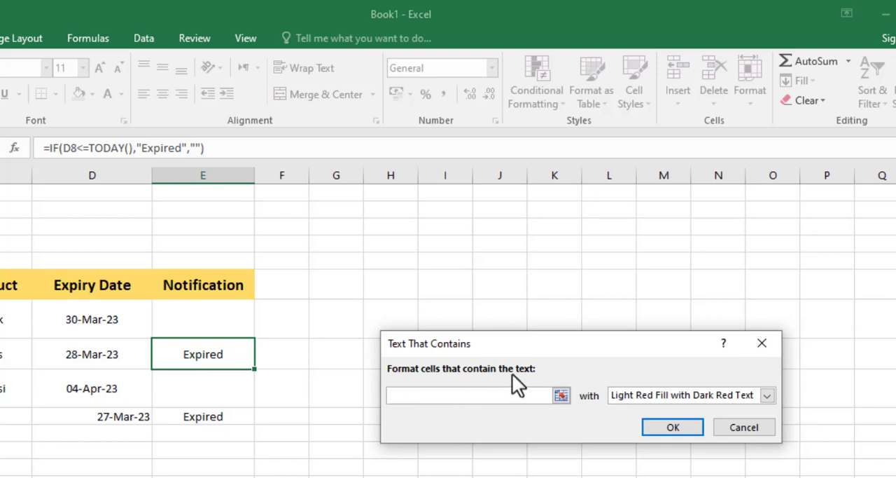
left_click(228, 353)
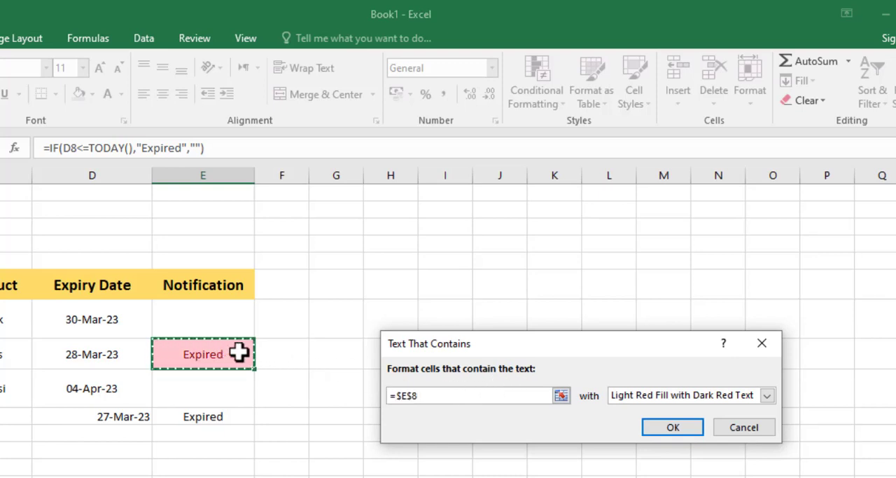
Give the Text That Contains rule on cell E8 a custom format with a red background fill and apply the rule.
left_click(662, 397)
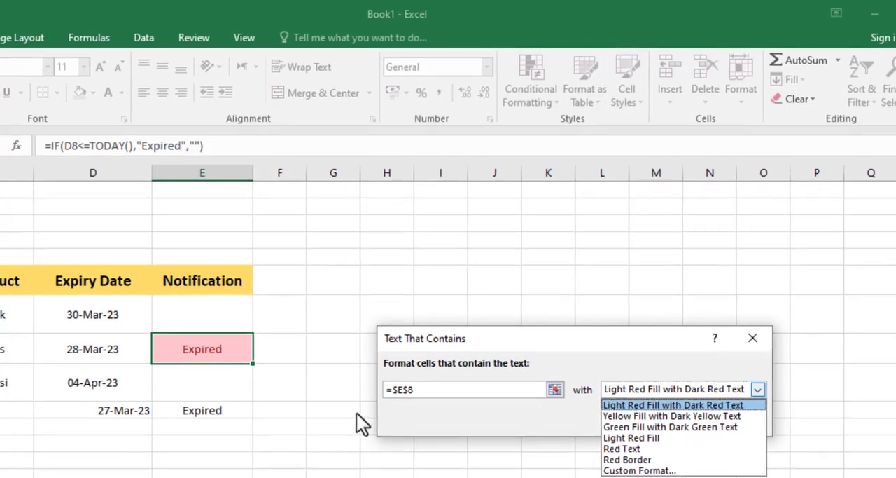
left_click(620, 464)
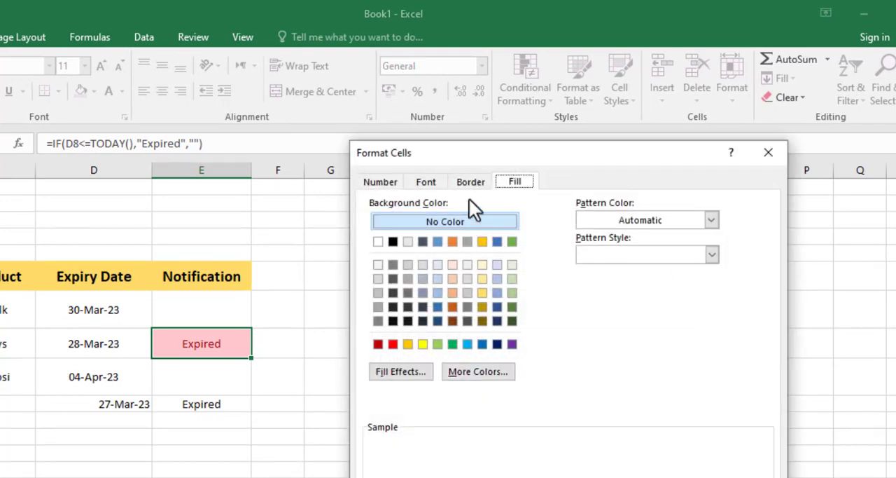
left_click(380, 182)
left_click(514, 184)
left_click(392, 343)
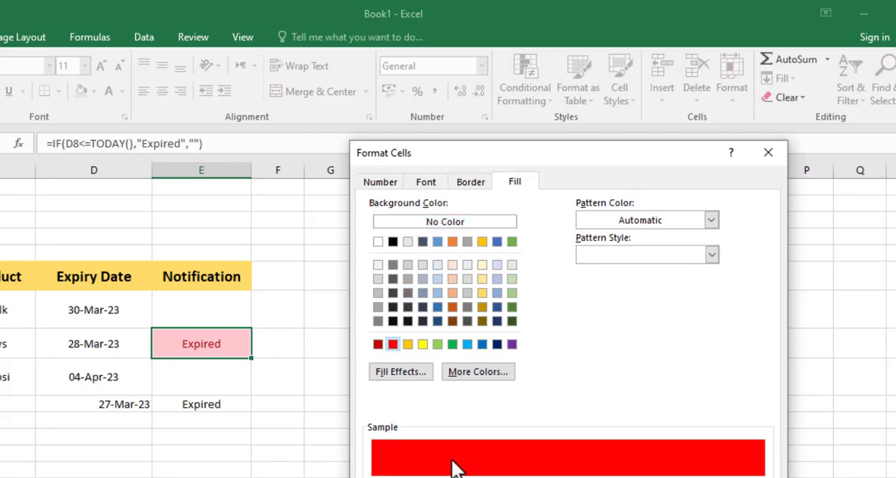
left_click(438, 343)
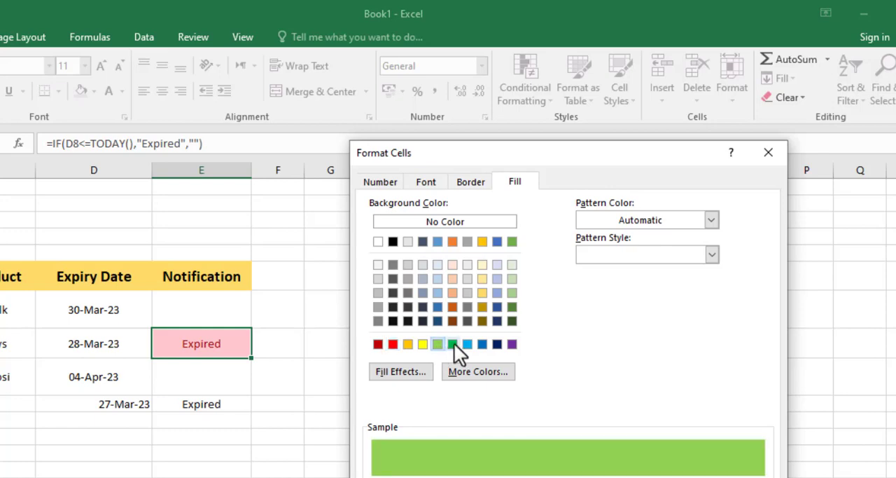
left_click(454, 343)
left_click(393, 343)
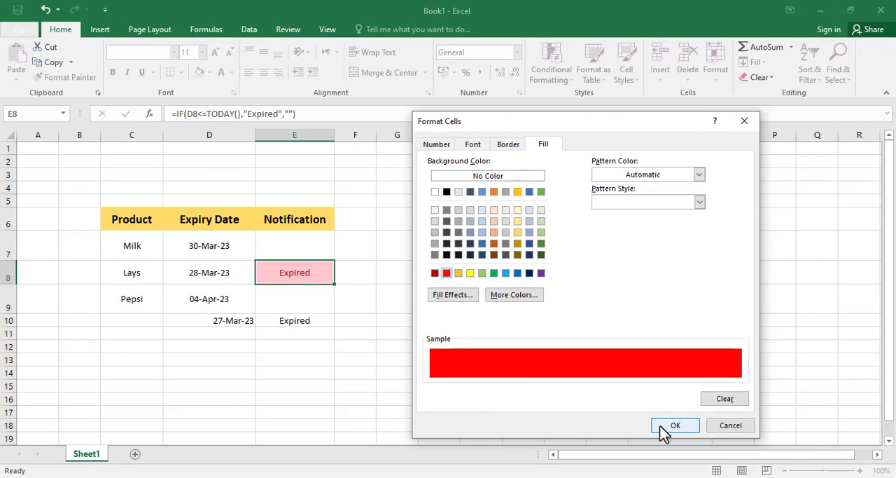
left_click(672, 425)
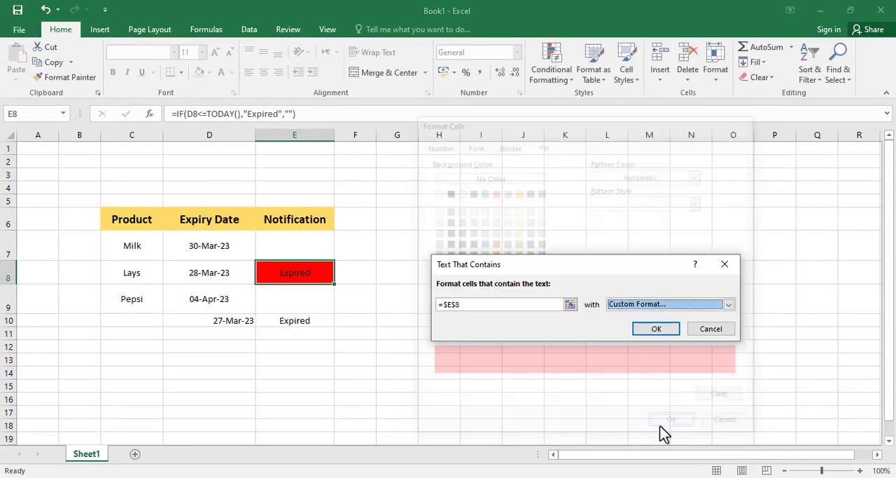
left_click(654, 329)
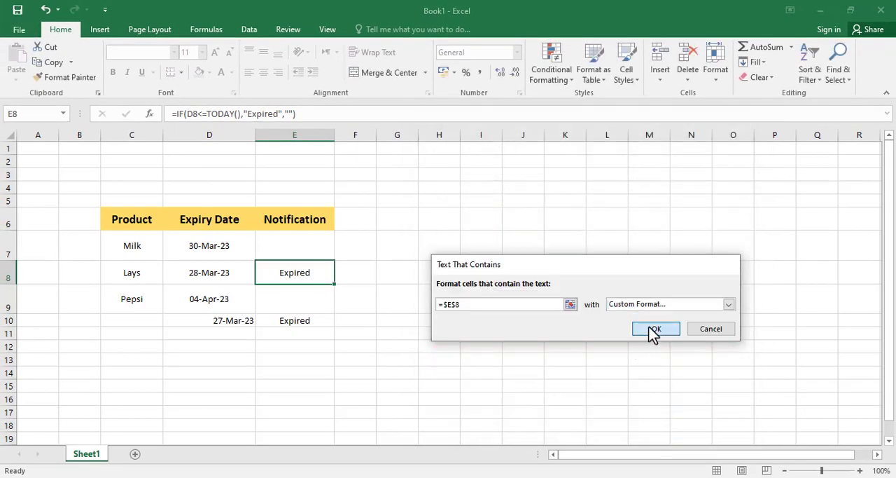
Fill Lays's Notification formula and its conditional formatting from cell E8 down through cell E10.
left_click(320, 290)
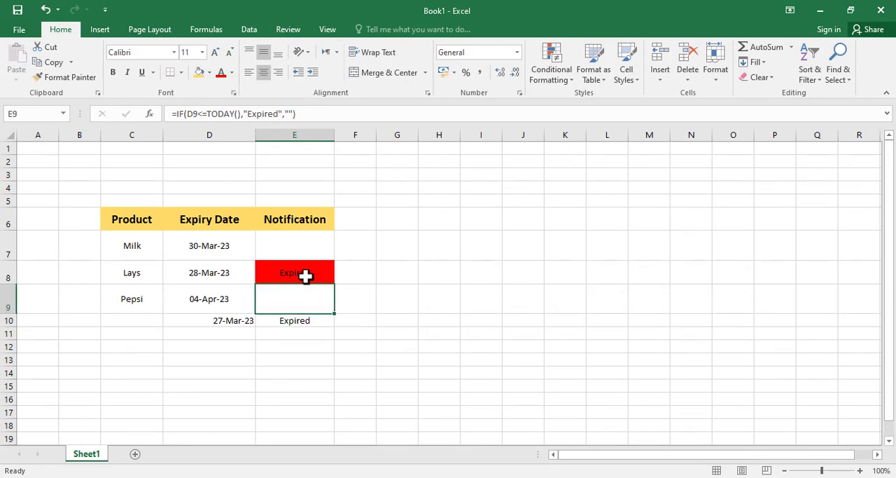
left_click(305, 275)
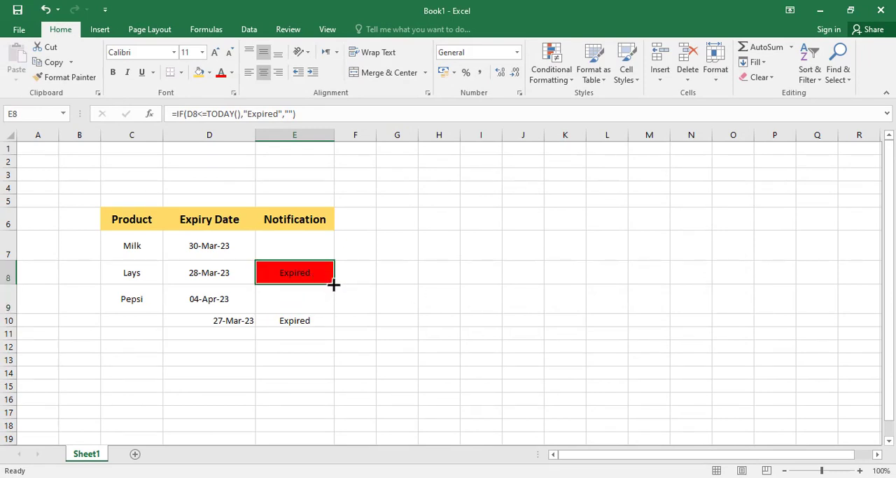
left_click_drag(334, 284, 329, 322)
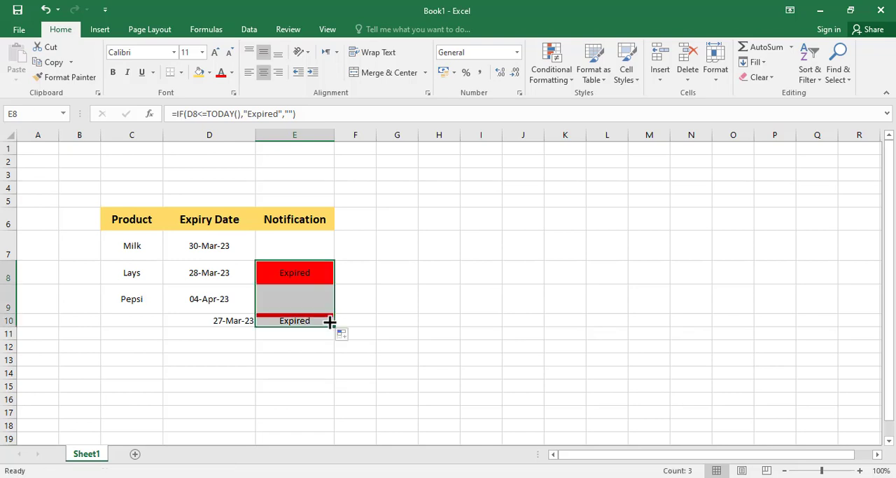
left_click(306, 297)
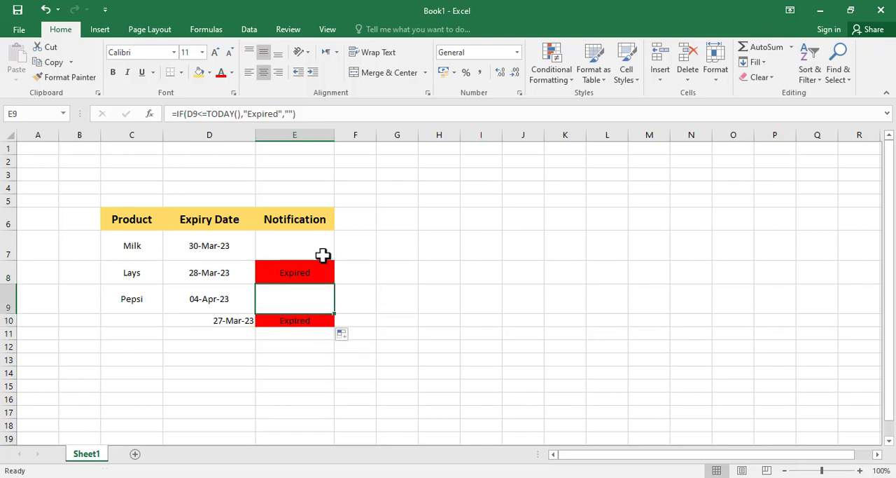
Examine the IF formula behind Lays's Notification in cell E8 without changing it.
left_click(324, 266)
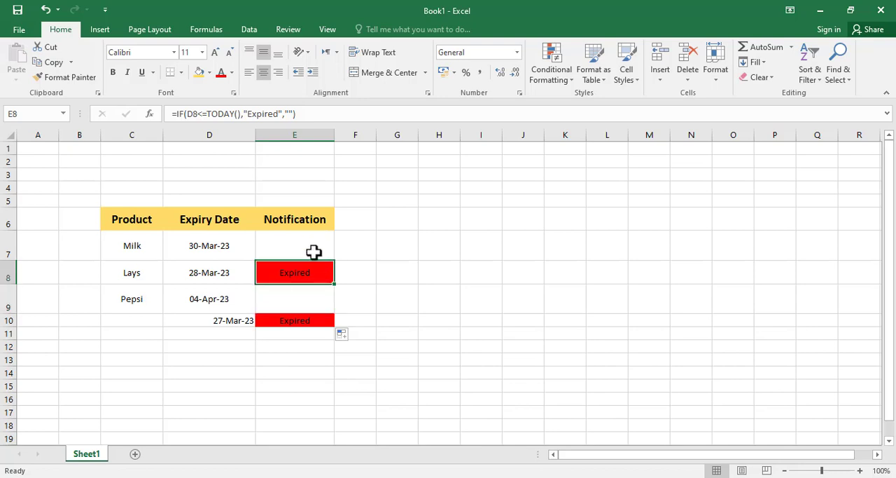
left_click(250, 119)
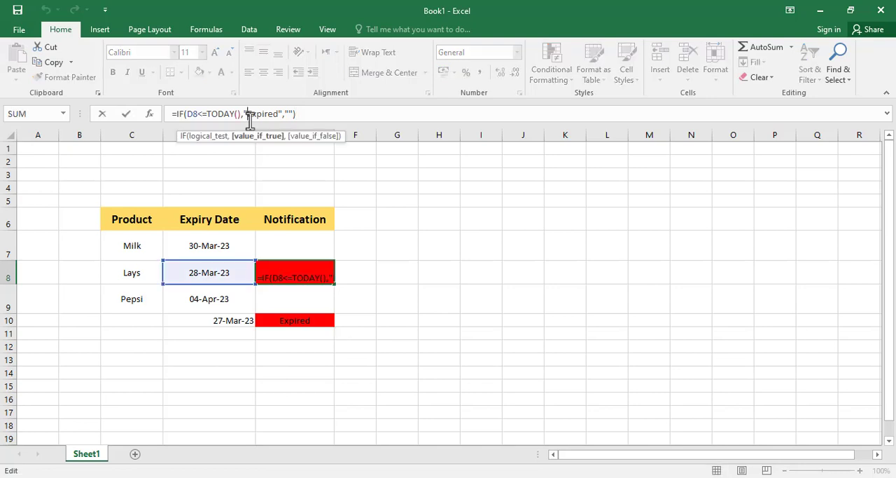
left_click(304, 273)
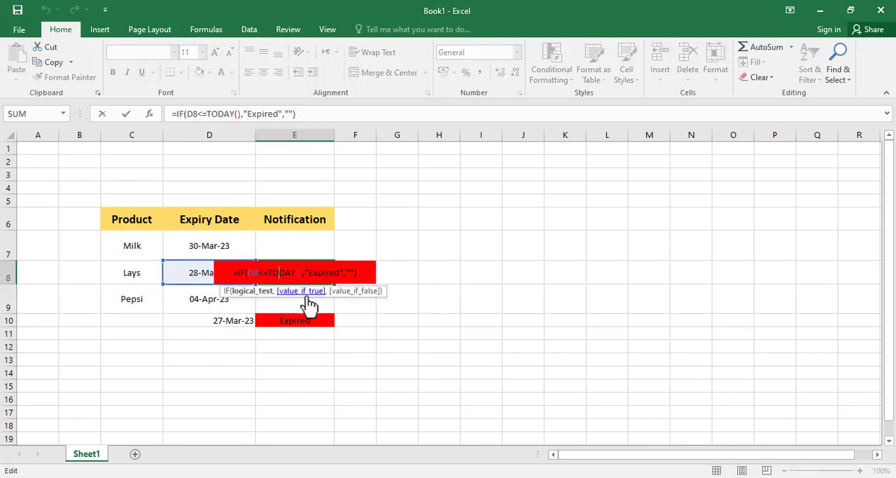
left_click(290, 335)
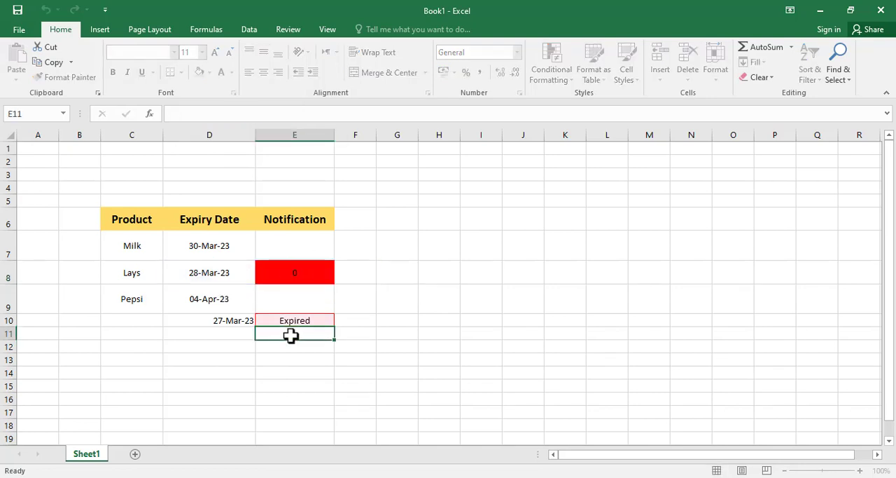
Fill the Notification formula and its conditional formatting from cell E10 down through cell E12.
left_click(321, 320)
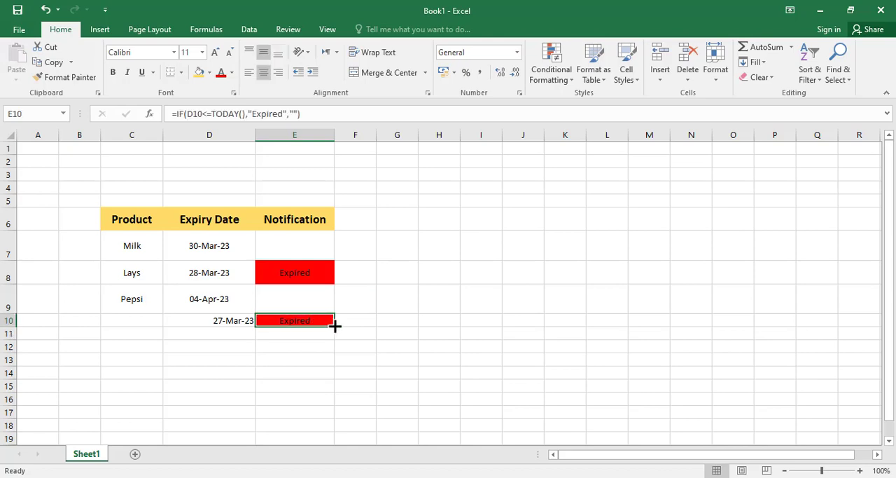
left_click_drag(334, 326, 330, 357)
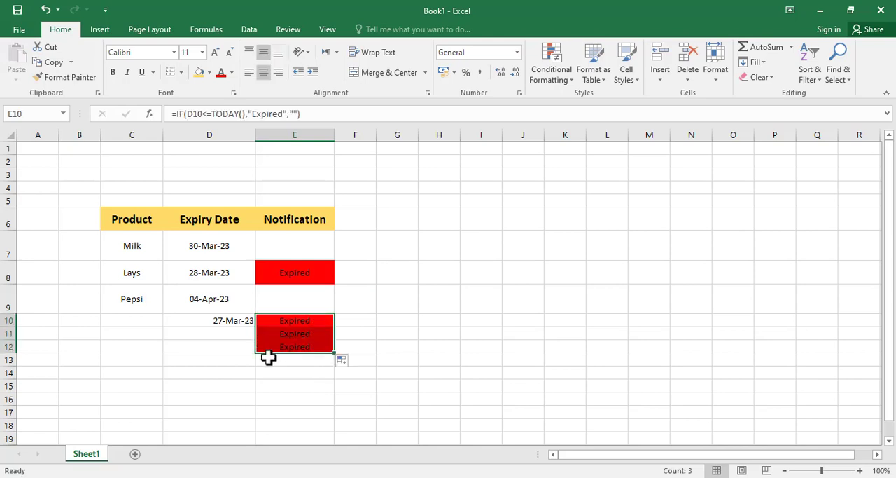
Enter 05-april-2023 as a test expiry date in cell D11.
left_click(208, 336)
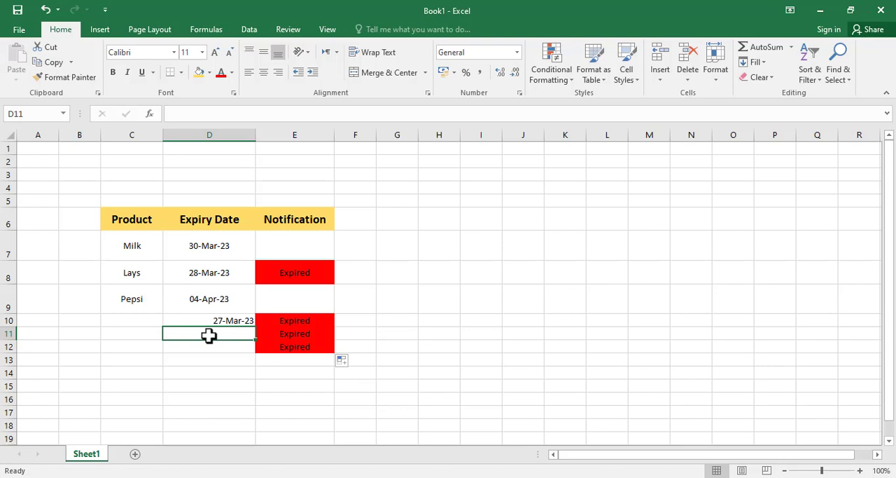
type("05-")
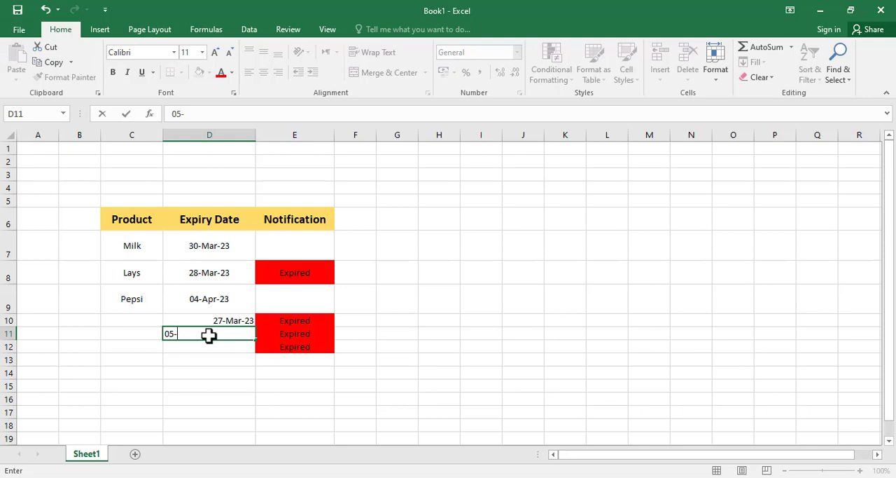
type("april-2023")
key("Return")
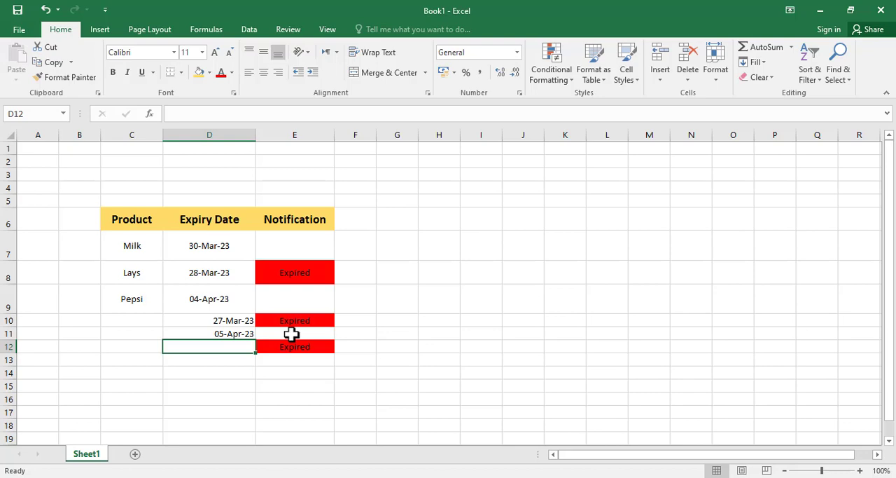
left_click(381, 268)
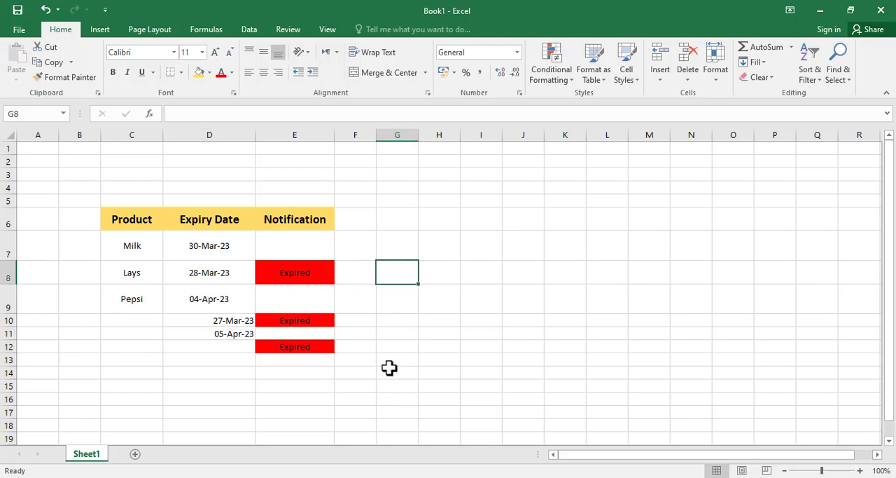